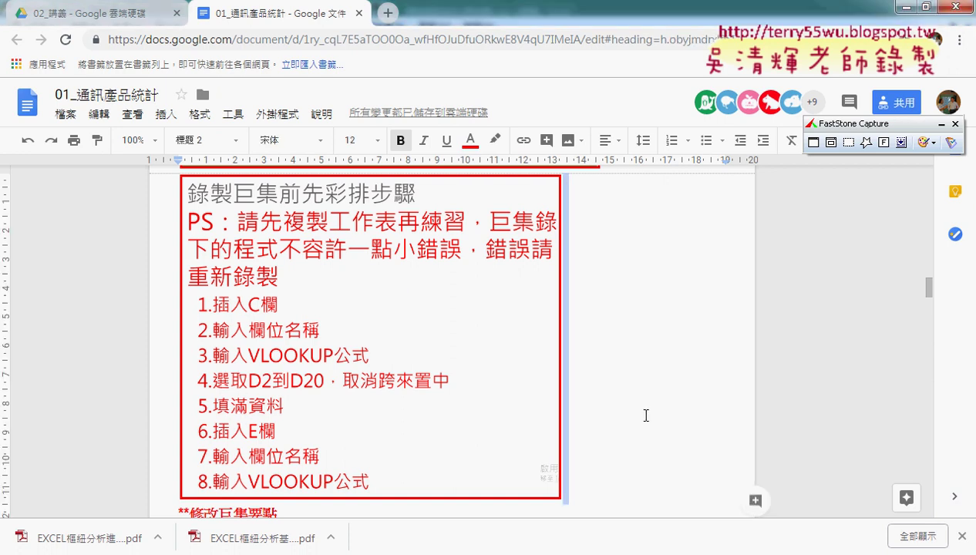
Highlight the '1.加上註解' tip under 修改巨集要點, then bring the Module2 VBA editor forward.
scroll(645, 413, down, 2)
drag(276, 362, 158, 361)
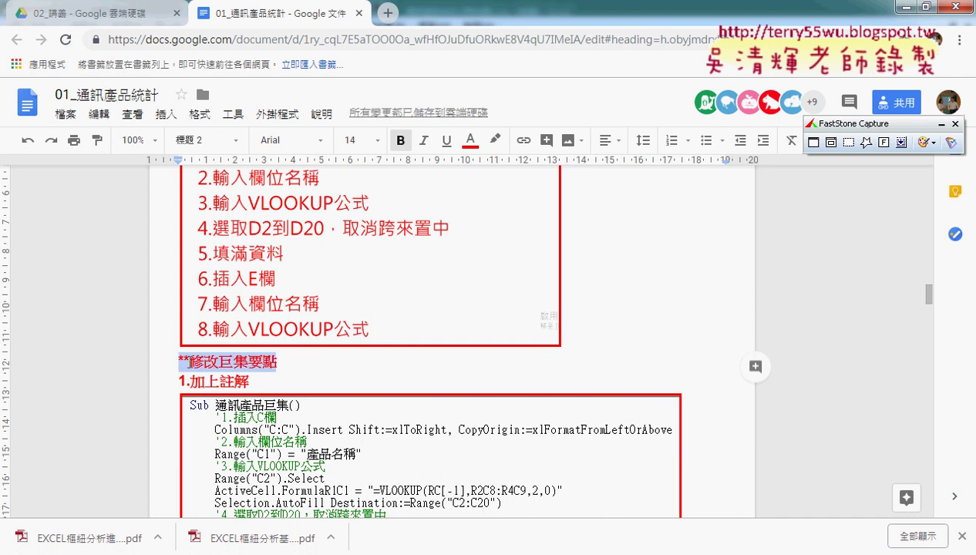
scroll(620, 353, down, 1)
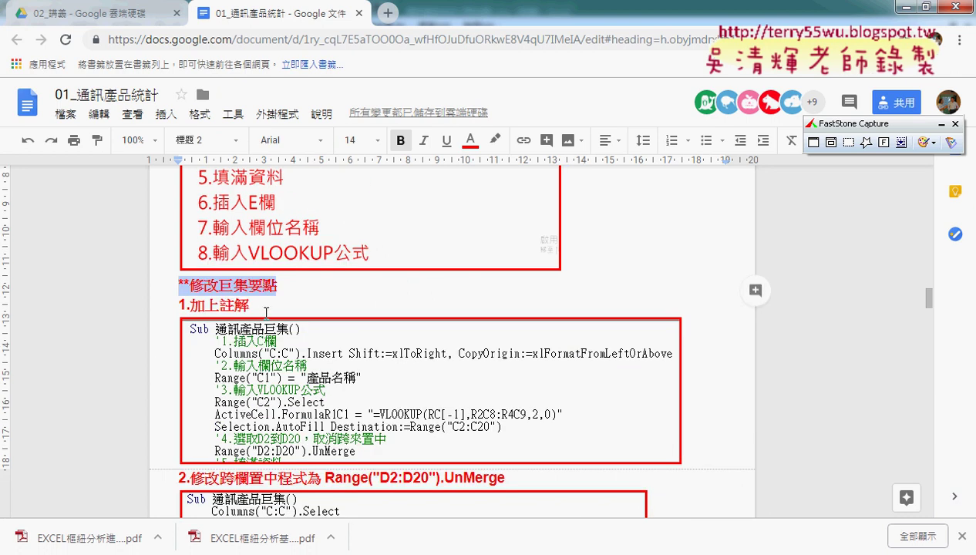
drag(260, 306, 160, 303)
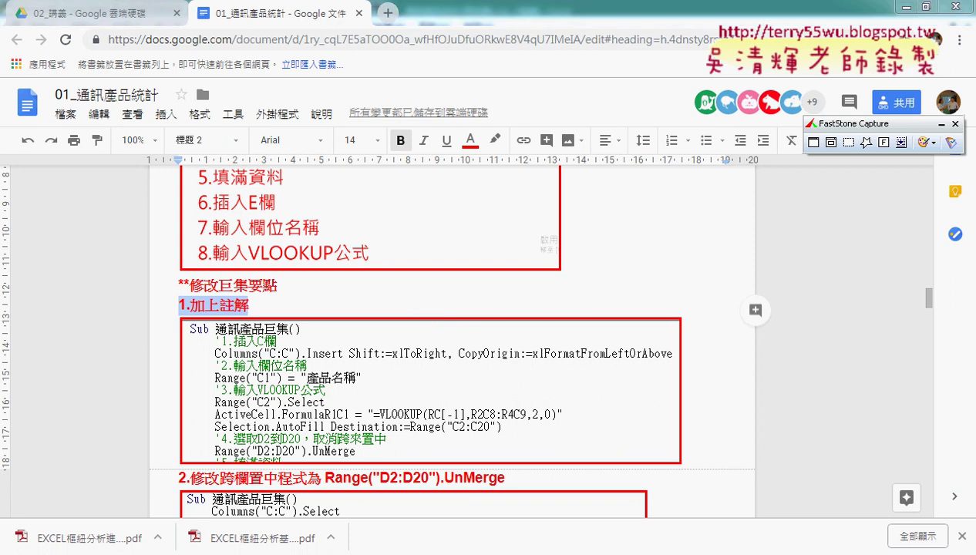
click(263, 553)
click(427, 493)
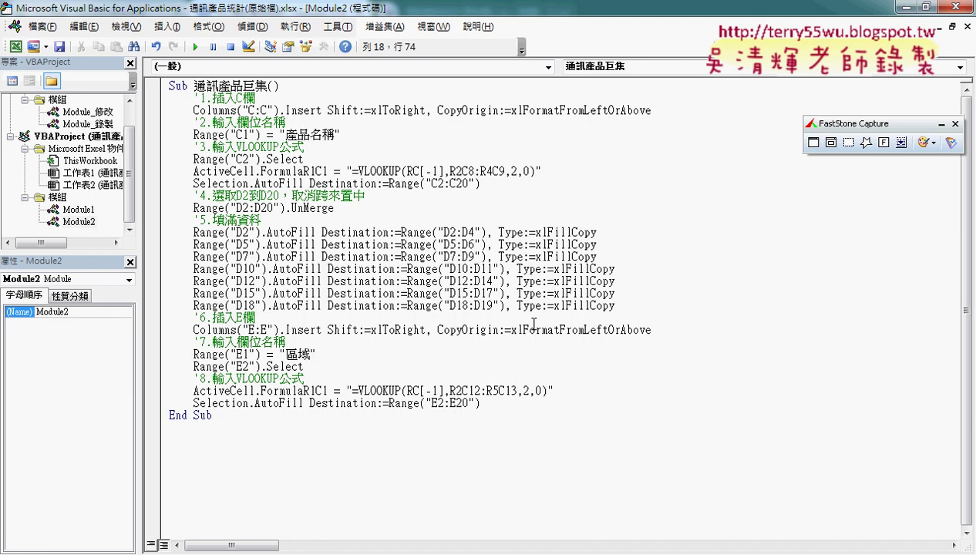
Highlight Module2's step comments in turn, from the Sub line through step 6's insert column E.
drag(255, 98, 168, 86)
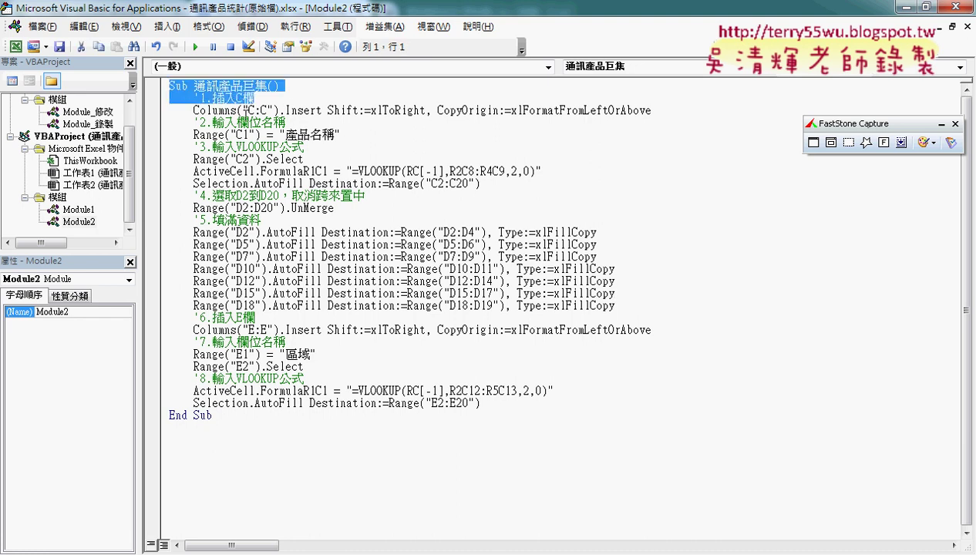
drag(286, 122, 160, 125)
drag(305, 146, 160, 146)
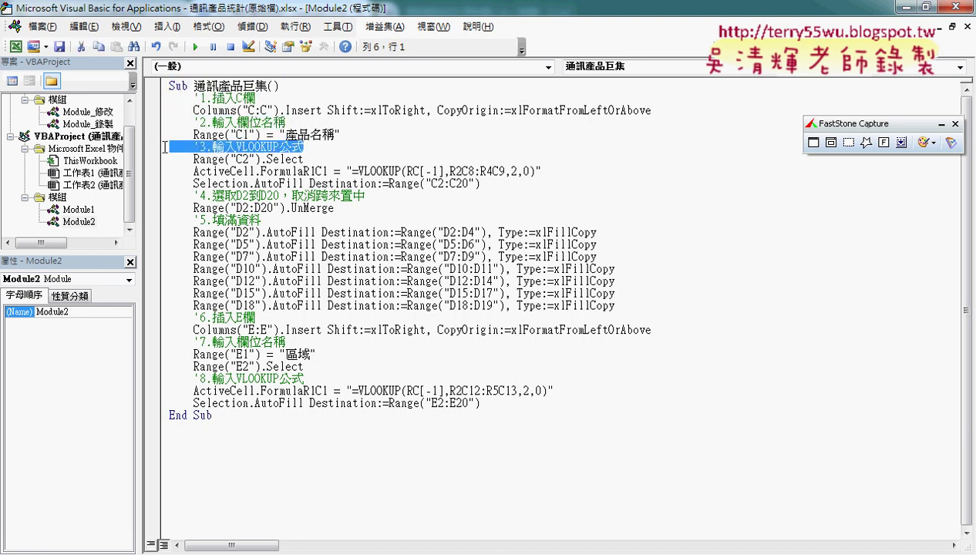
mouse_move(369, 197)
mouse_down()
mouse_move(162, 196)
mouse_move(231, 219)
mouse_up()
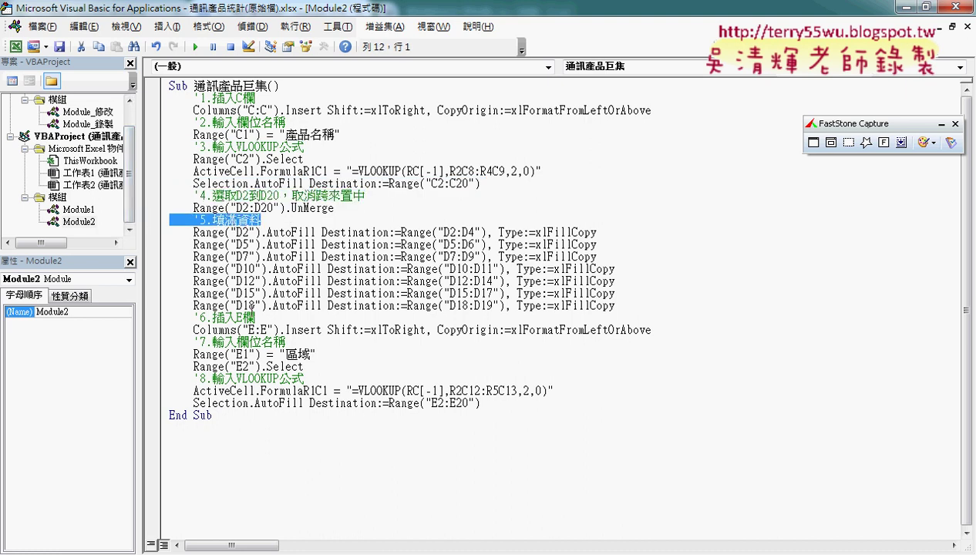
drag(276, 320, 164, 320)
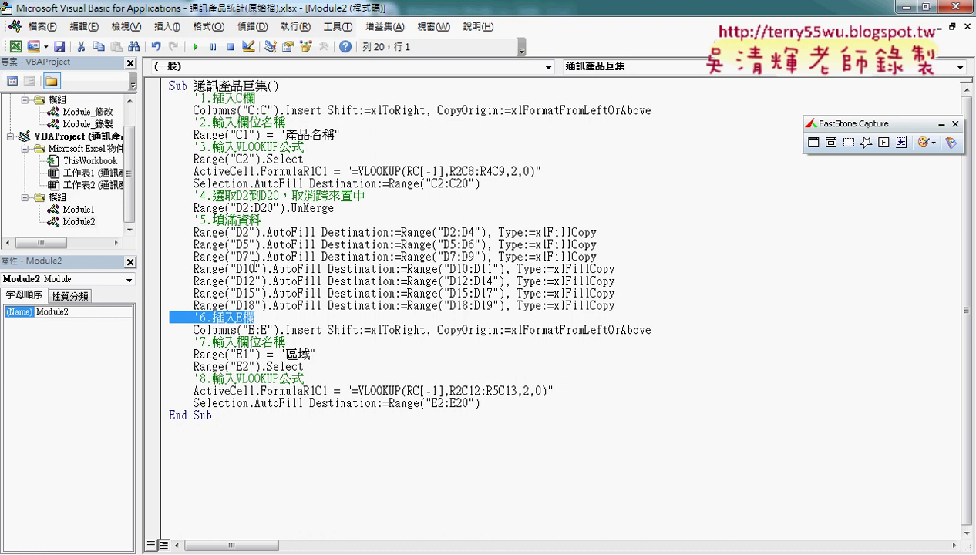
Open Module1, highlight its '5.填滿資料 comment, and return to the Google Docs notes.
double_click(81, 209)
click(143, 343)
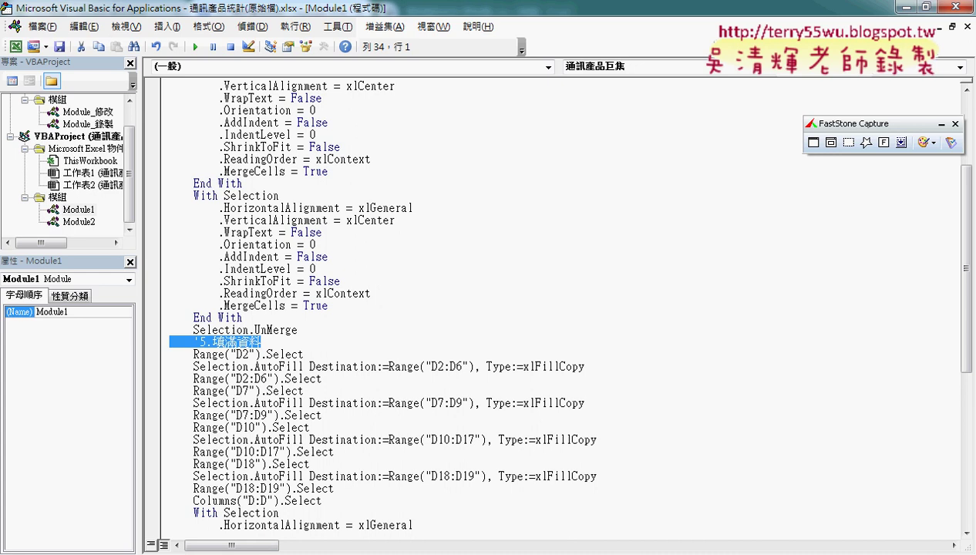
click(108, 478)
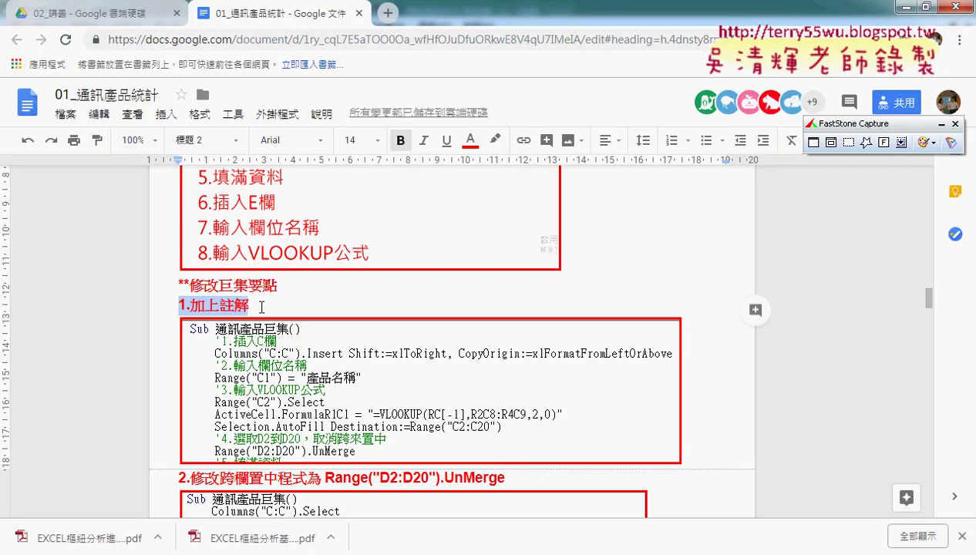
Select Range("D2:D20").UnMerge in the second tip's heading.
scroll(261, 307, down, 3)
scroll(231, 278, down, 2)
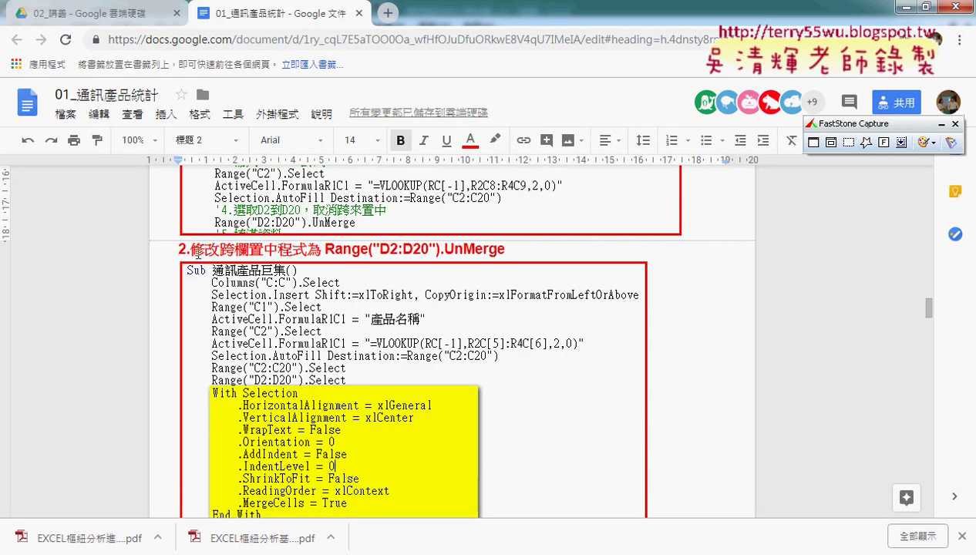
click(474, 249)
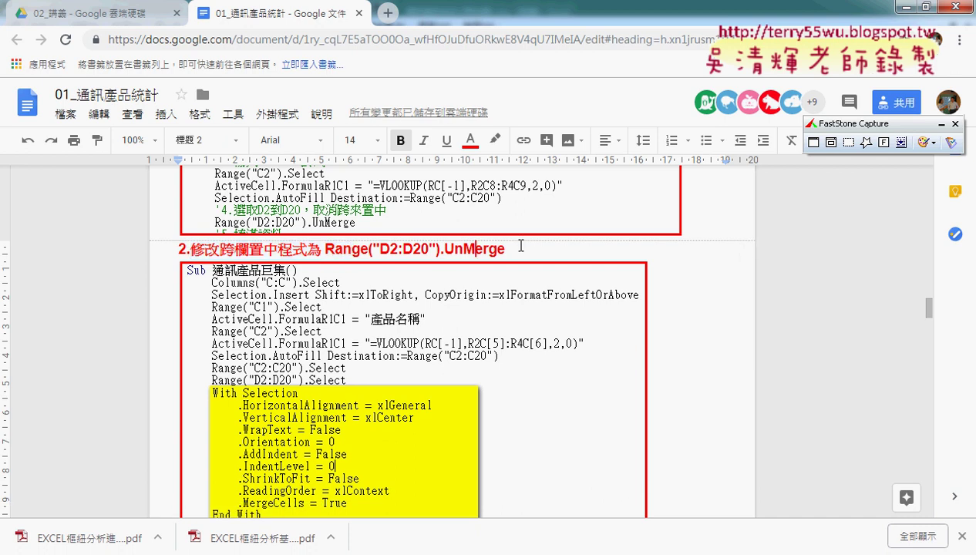
drag(520, 246, 325, 253)
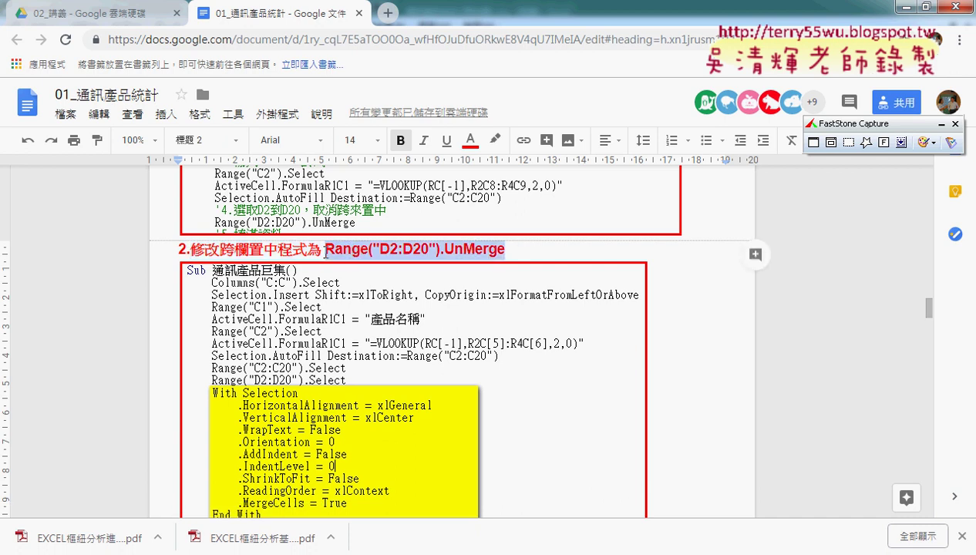
Cross out the first With Selection block and underline the Range("D2:D20").Select line in red.
scroll(438, 298, down, 2)
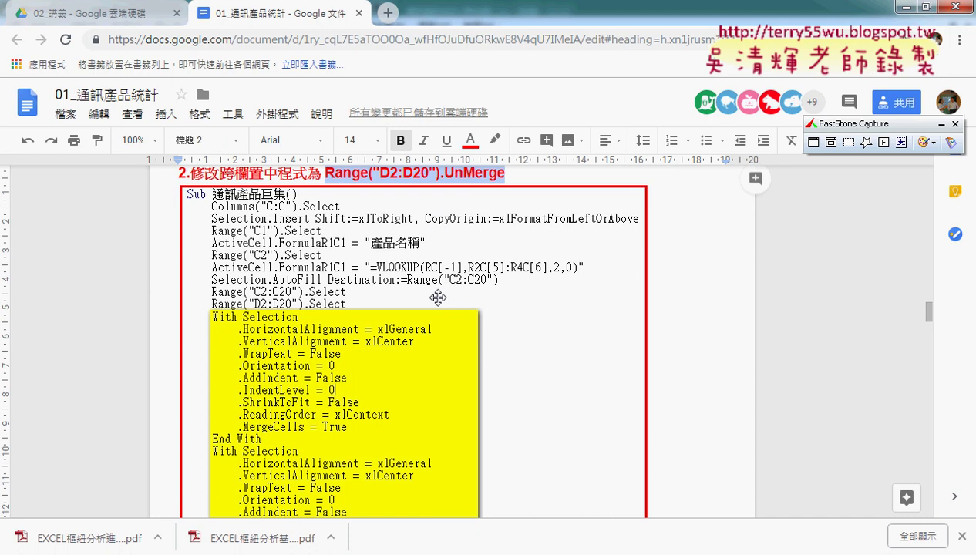
scroll(438, 298, down, 2)
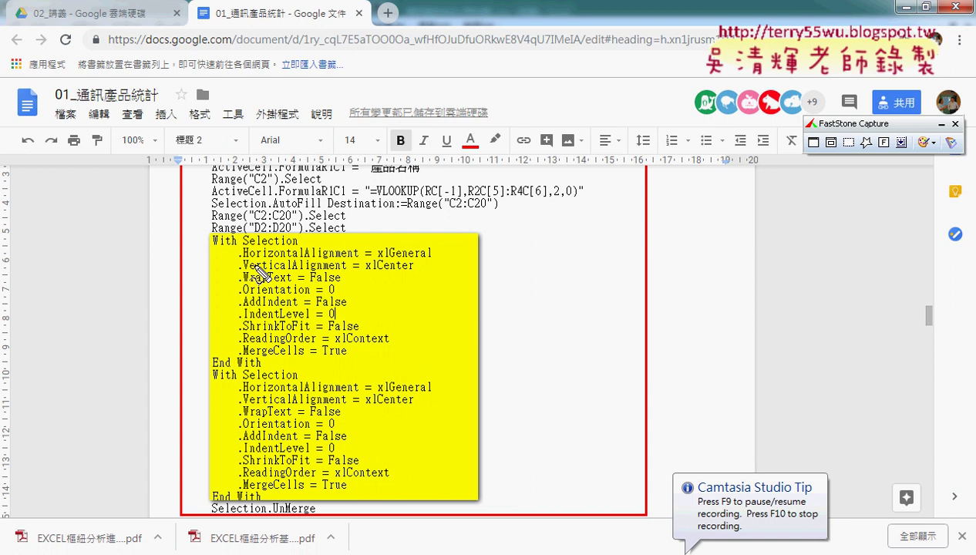
drag(301, 307, 248, 374)
drag(244, 301, 337, 382)
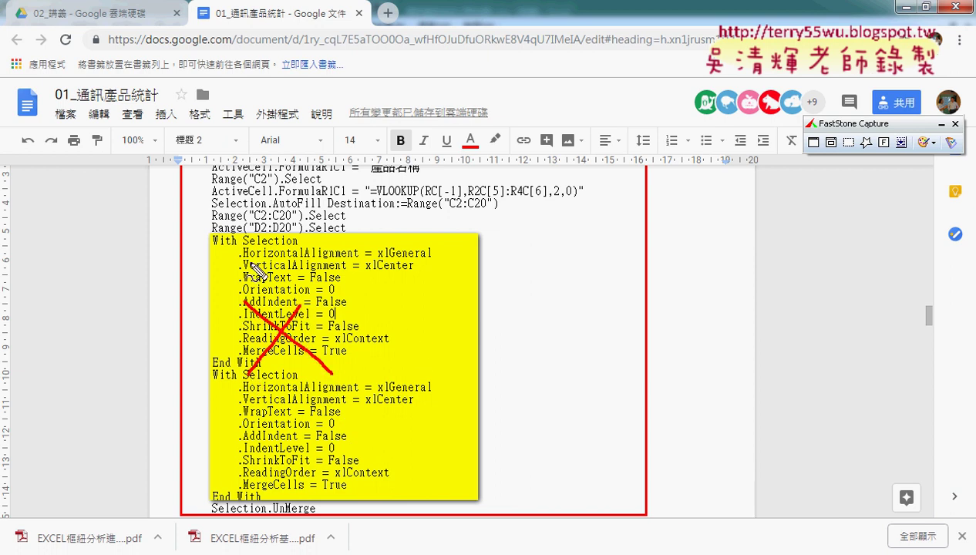
drag(211, 230, 293, 233)
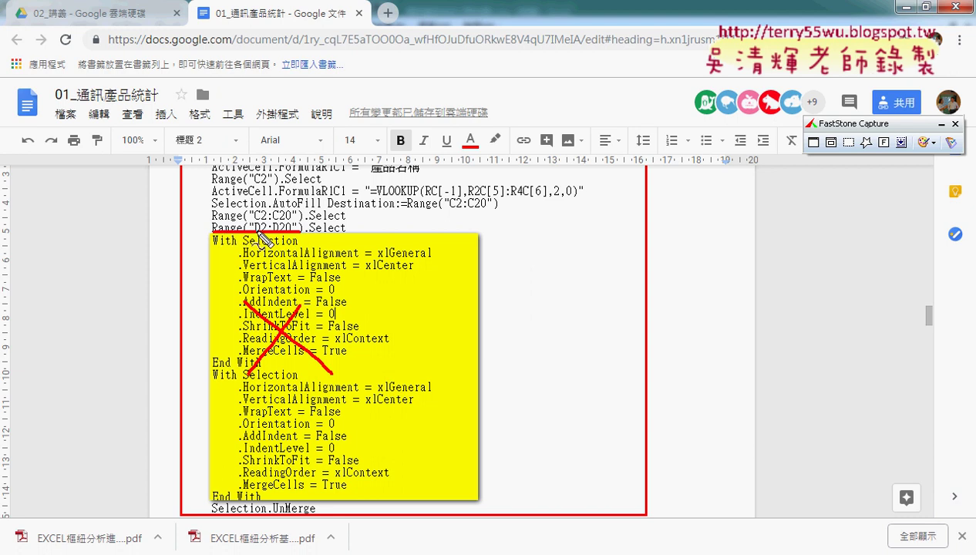
drag(309, 232, 344, 232)
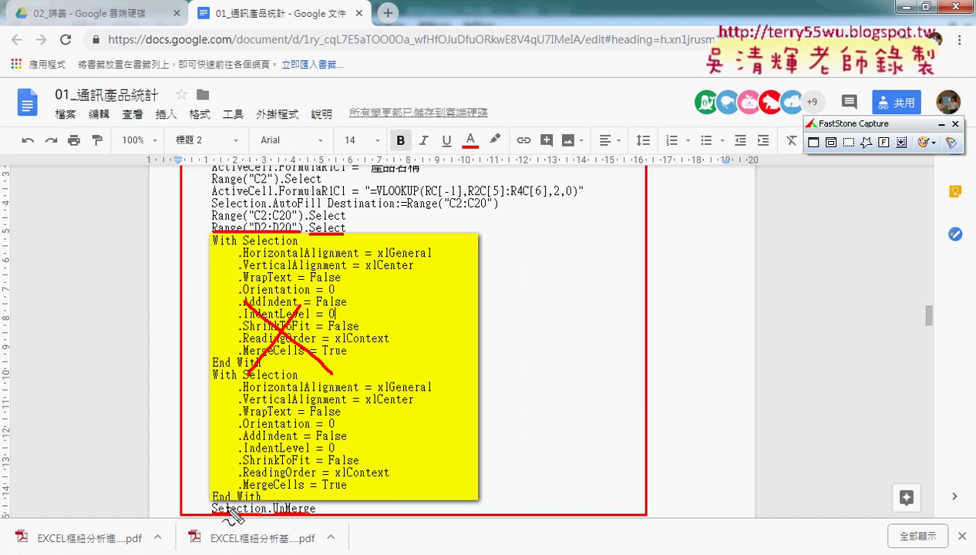
Clear the red pen marks and highlight Range("D2:D20") in the second tip's heading.
key(e)
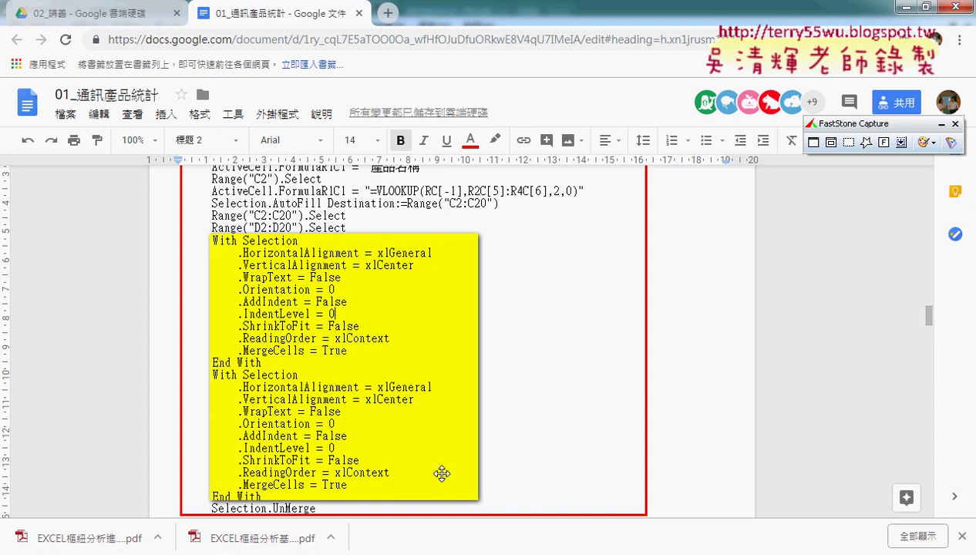
scroll(519, 412, down, 1)
scroll(518, 412, up, 2)
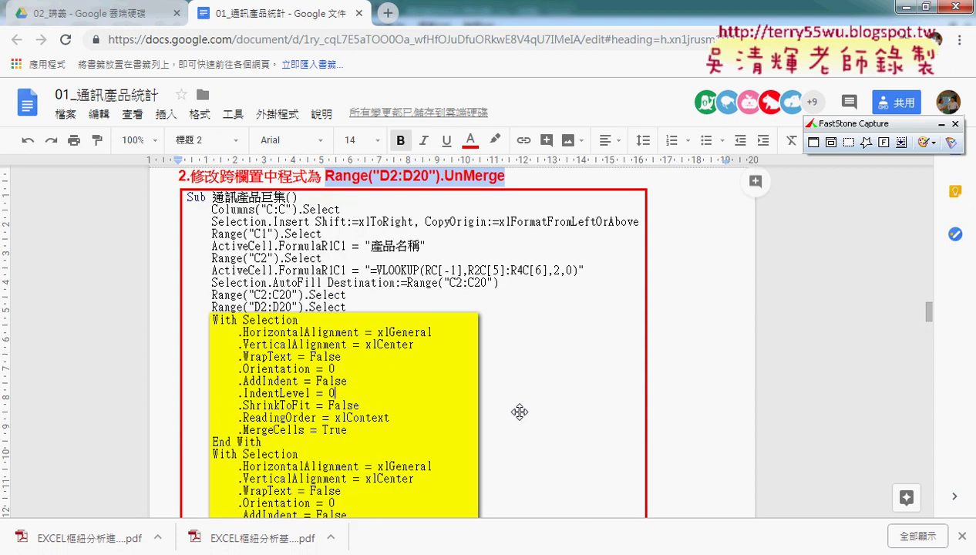
scroll(519, 412, up, 1)
drag(325, 250, 439, 249)
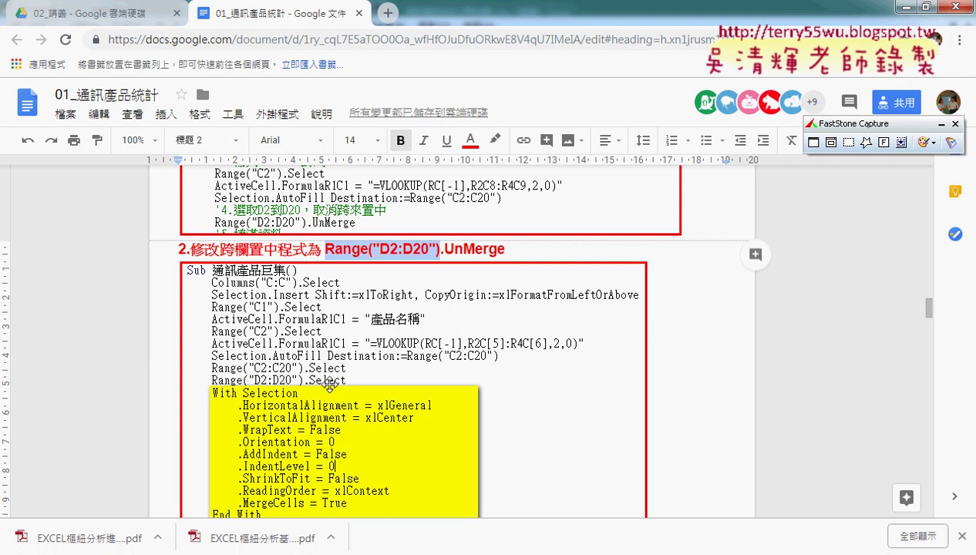
Highlight .UnMerge in the second tip's heading.
scroll(326, 380, down, 1)
scroll(328, 355, down, 2)
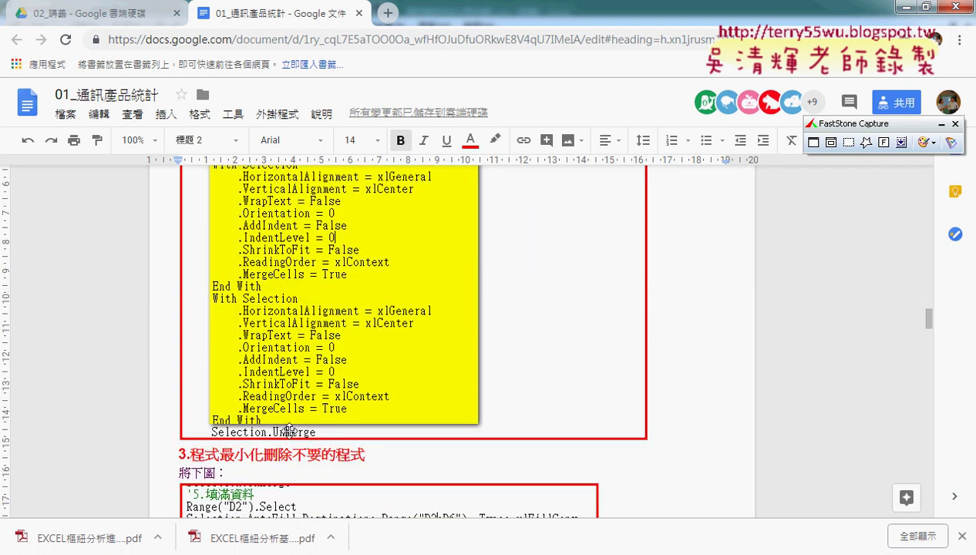
scroll(405, 312, up, 2)
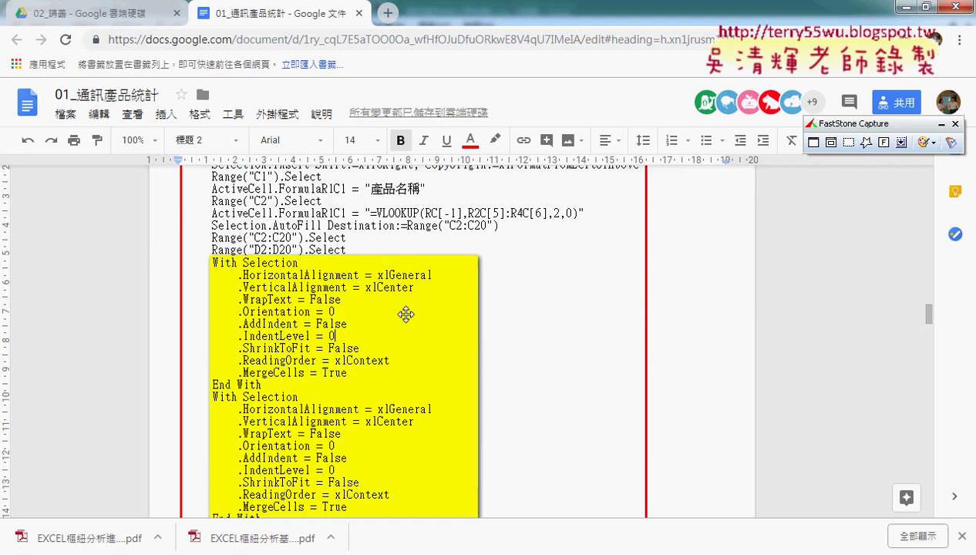
scroll(404, 300, up, 1)
scroll(494, 176, up, 3)
scroll(455, 247, up, 5)
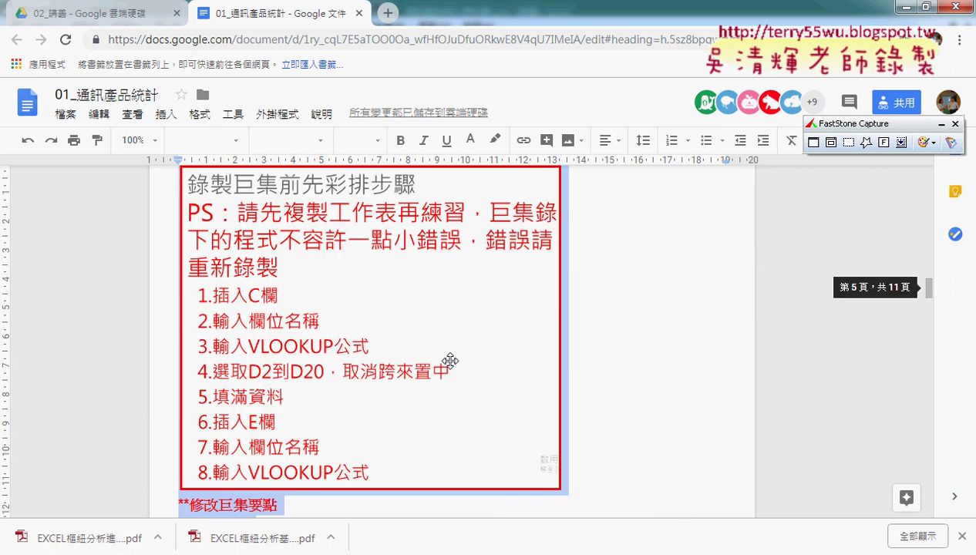
scroll(463, 339, down, 3)
scroll(466, 361, down, 3)
drag(441, 316, 505, 317)
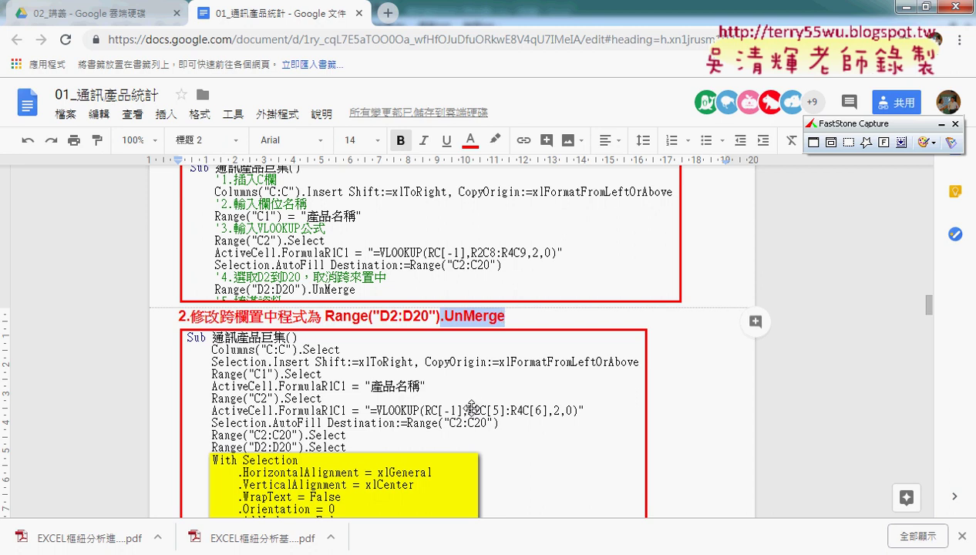
Scroll down to heading 3 and its '5.填滿資料 AutoFill code box.
scroll(472, 408, down, 3)
scroll(472, 409, down, 1)
scroll(466, 349, down, 1)
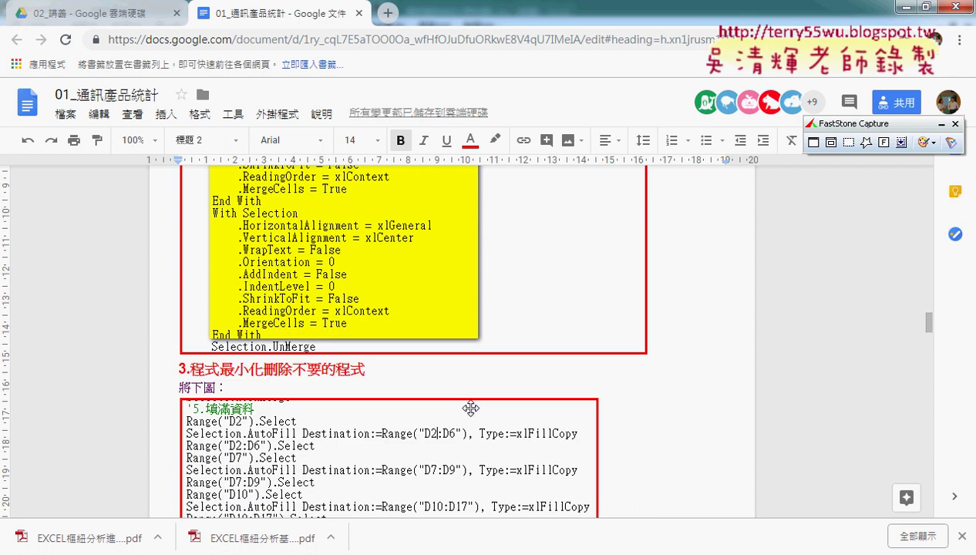
scroll(451, 395, down, 1)
Highlight 最小化 in heading 3 and mark .Select and Selection in the original fill code.
drag(222, 292, 258, 292)
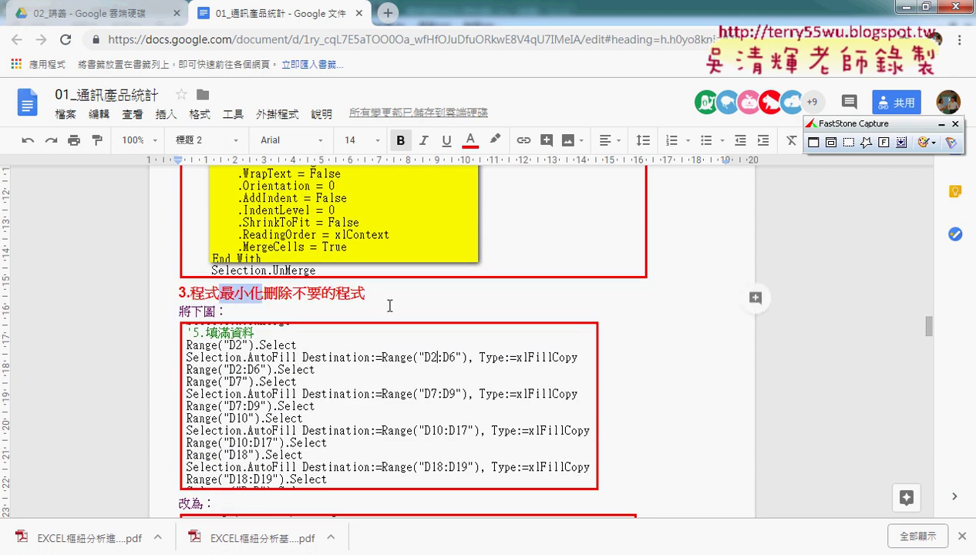
scroll(389, 306, down, 1)
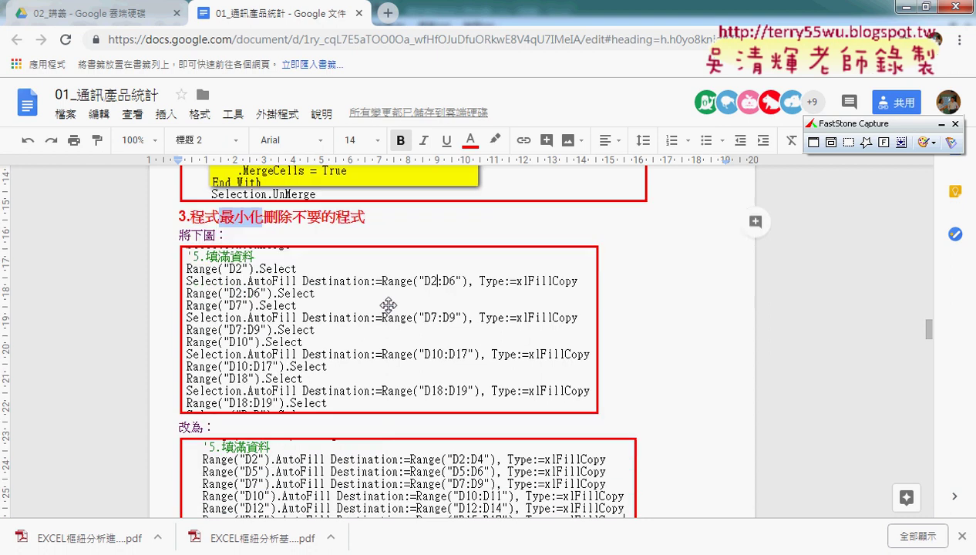
scroll(389, 306, down, 1)
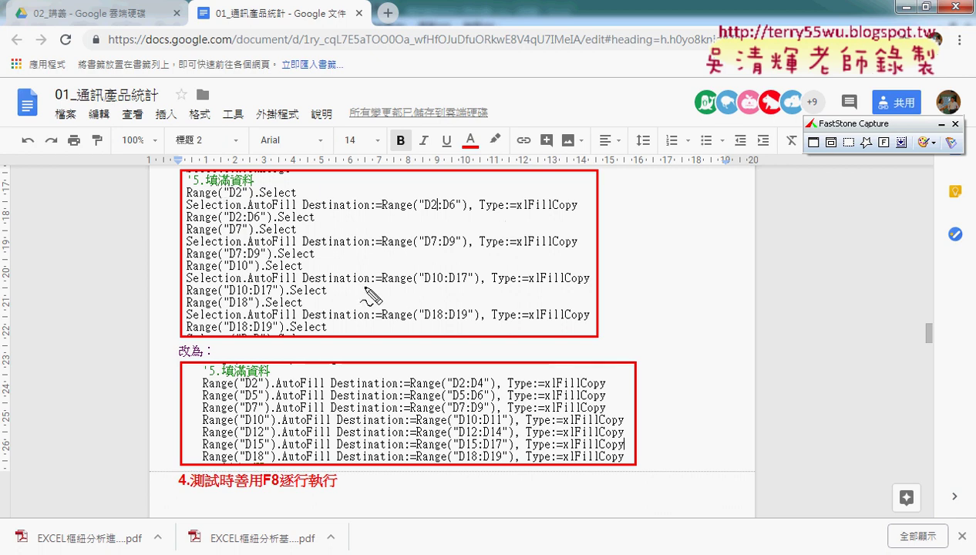
drag(251, 198, 292, 198)
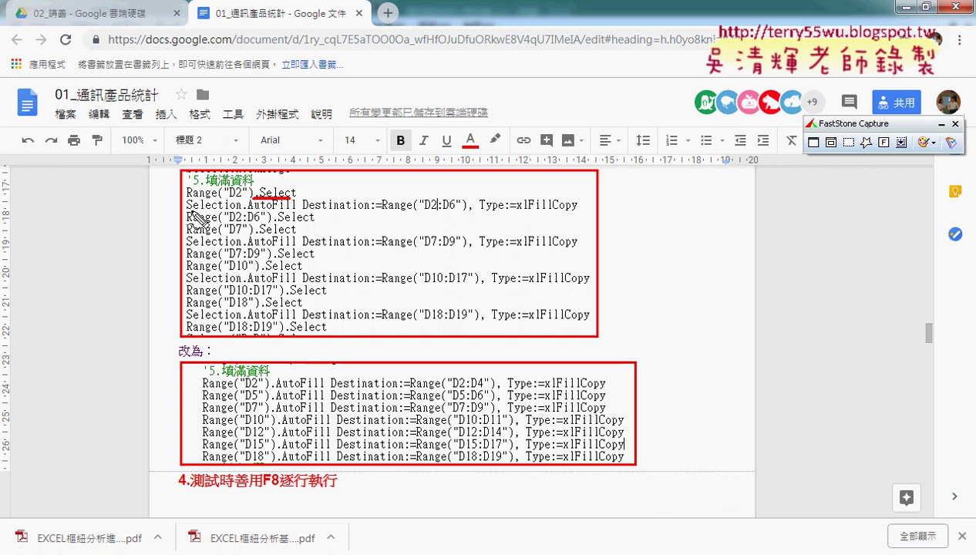
drag(187, 209, 240, 209)
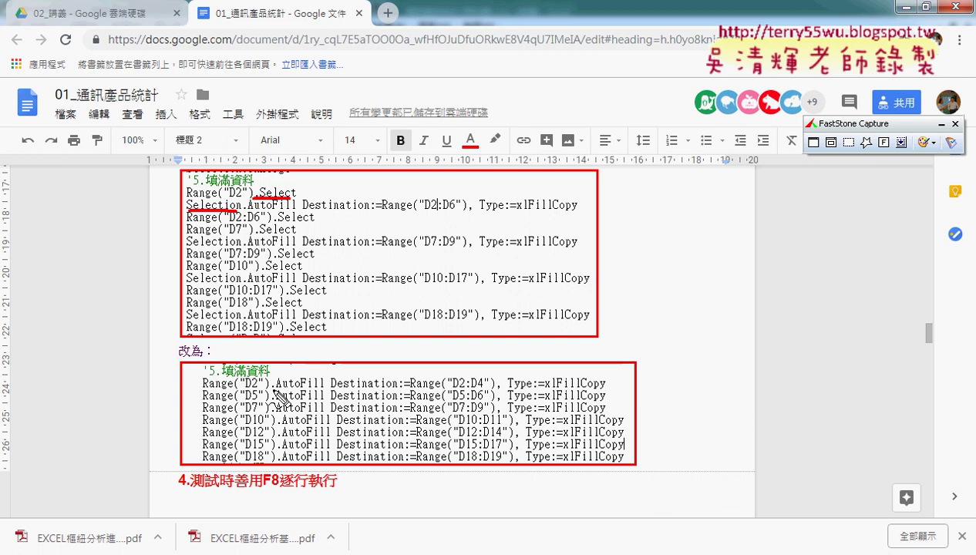
Mark the revised D2:D4 AutoFill and D2:D6 lines plus F8 in heading 4, then clear marks and minimize Chrome.
drag(274, 390, 612, 394)
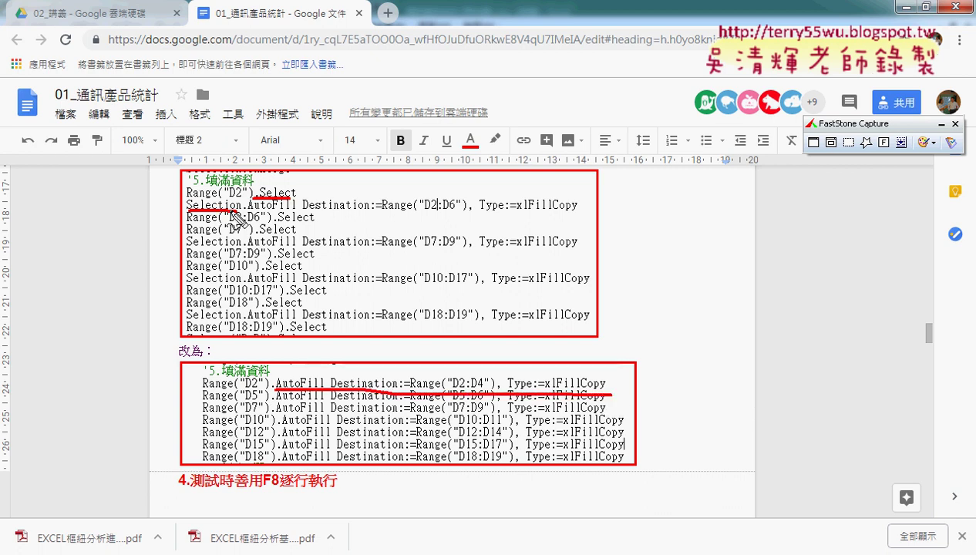
mouse_move(314, 223)
mouse_down()
mouse_move(185, 226)
mouse_move(319, 225)
mouse_up()
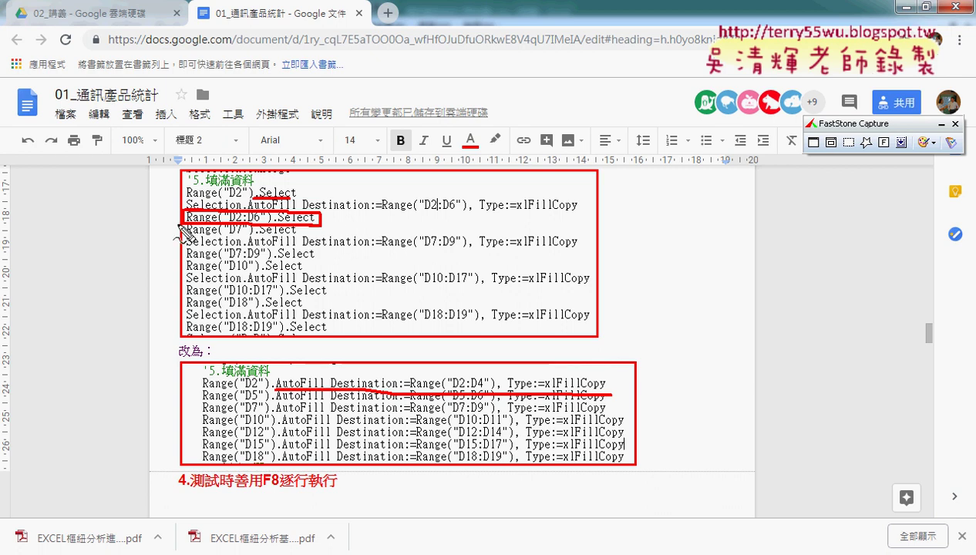
drag(159, 212, 177, 218)
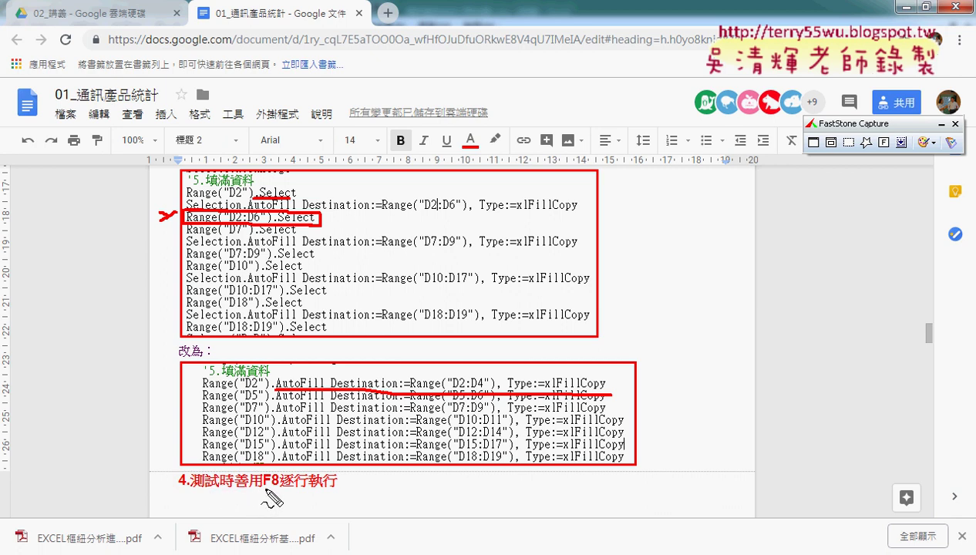
drag(260, 489, 275, 492)
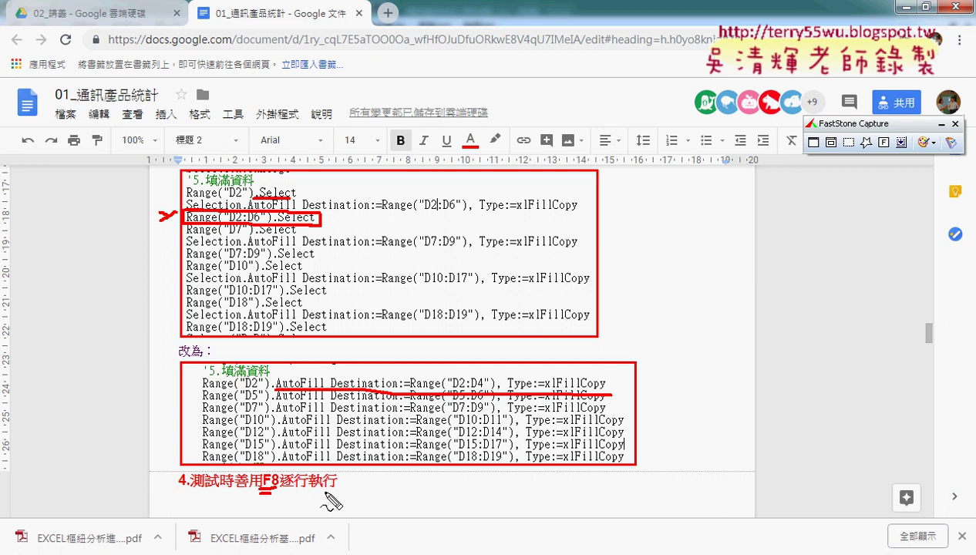
key(Escape)
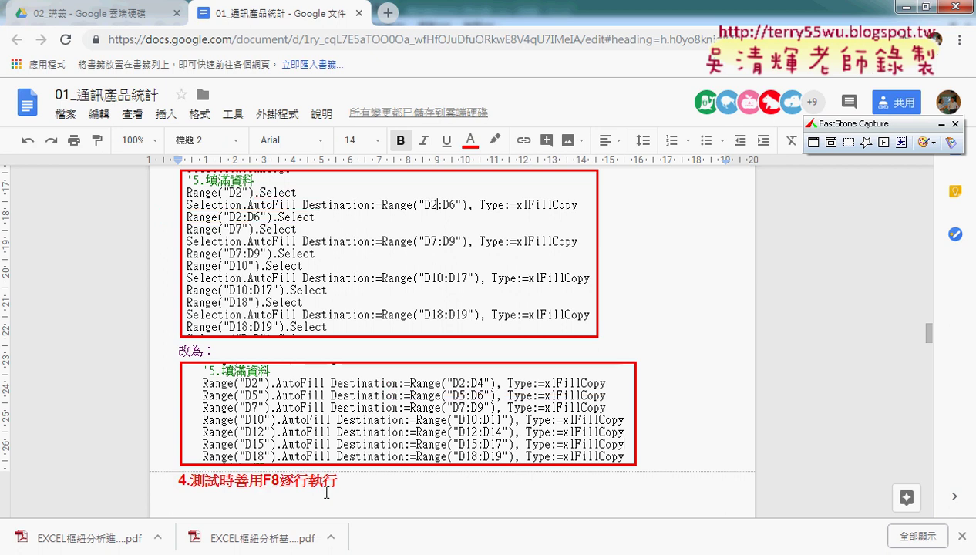
click(903, 6)
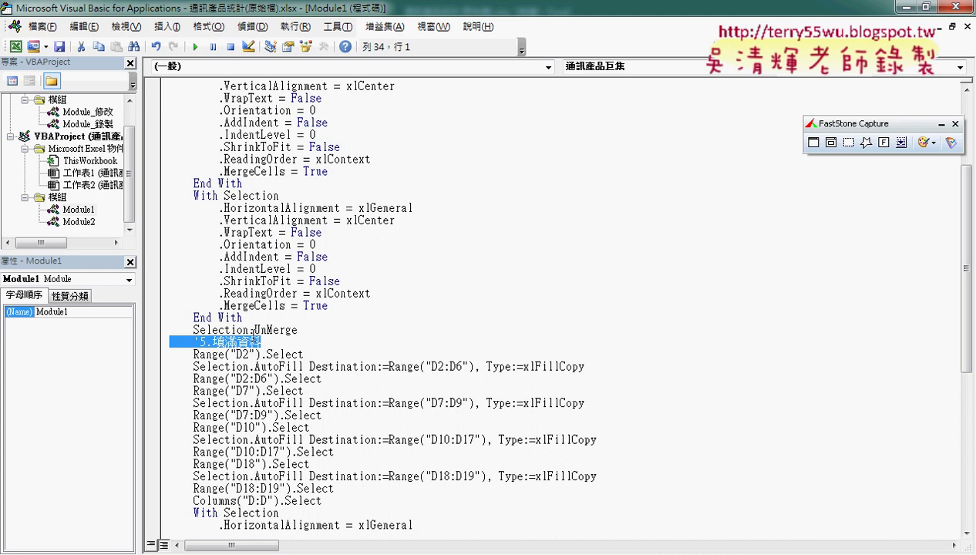
Open Module2's shortened 通訊產品巨集 code and restore the editor to a smaller window over Excel.
click(255, 330)
scroll(338, 363, up, 1)
scroll(338, 363, up, 3)
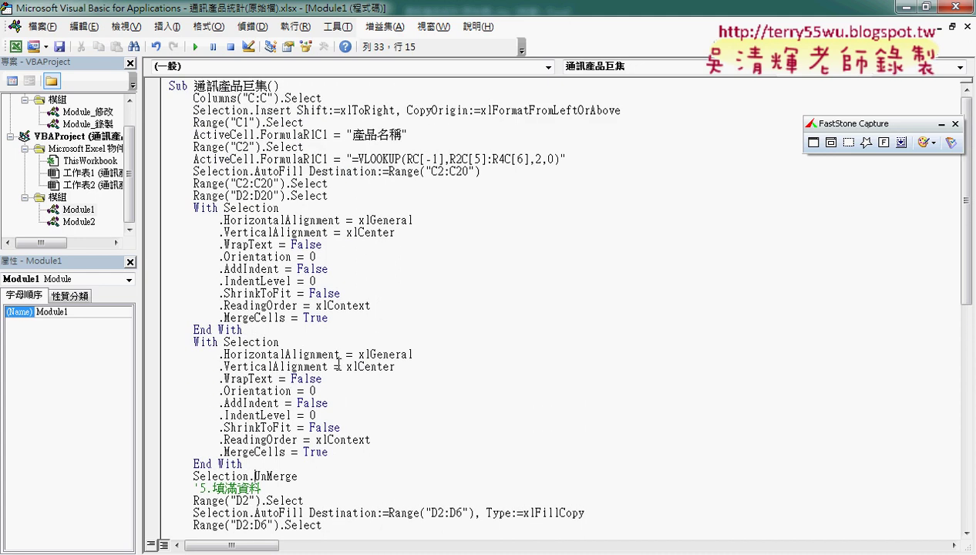
scroll(338, 364, down, 2)
scroll(338, 364, down, 2)
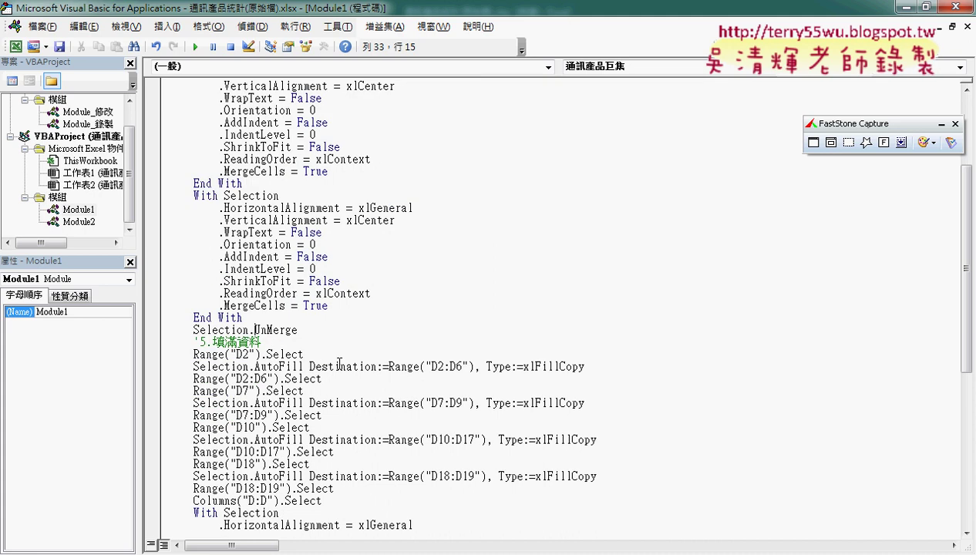
double_click(77, 223)
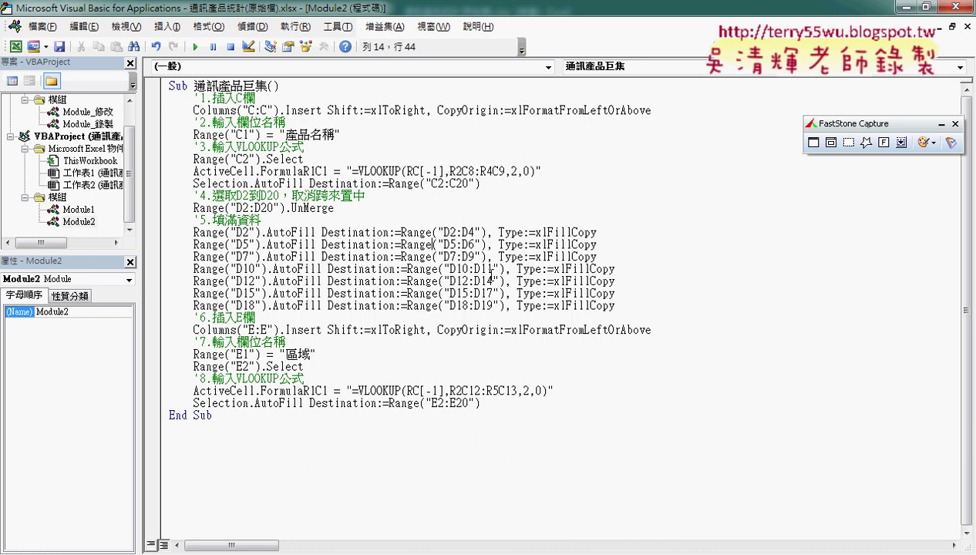
double_click(395, 6)
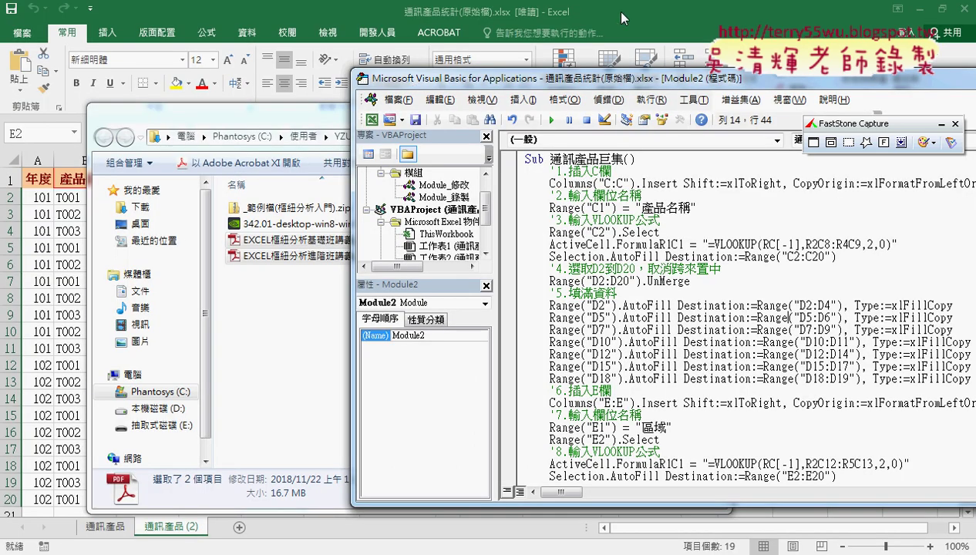
Minimize File Explorer and copy the 通訊產品 sheet to 通訊產品 (3).
click(308, 129)
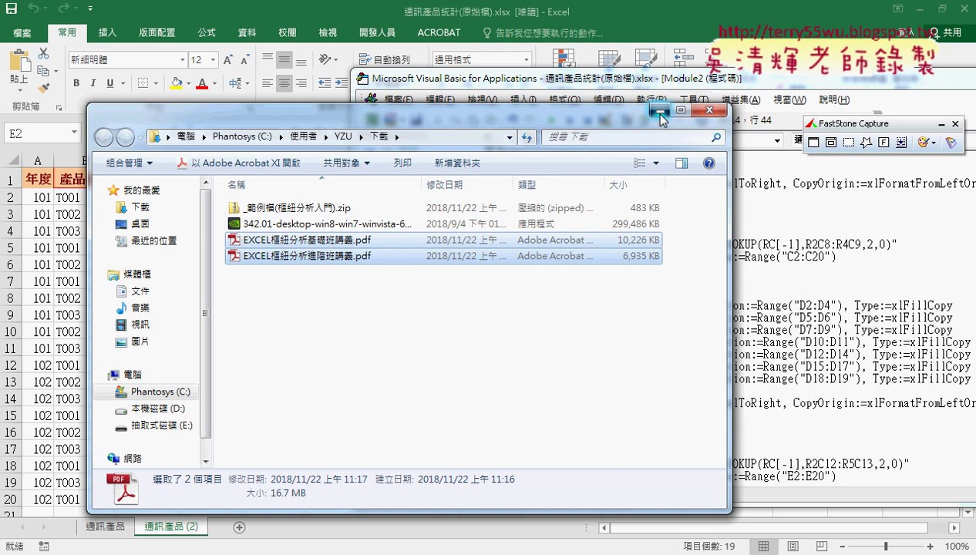
click(614, 6)
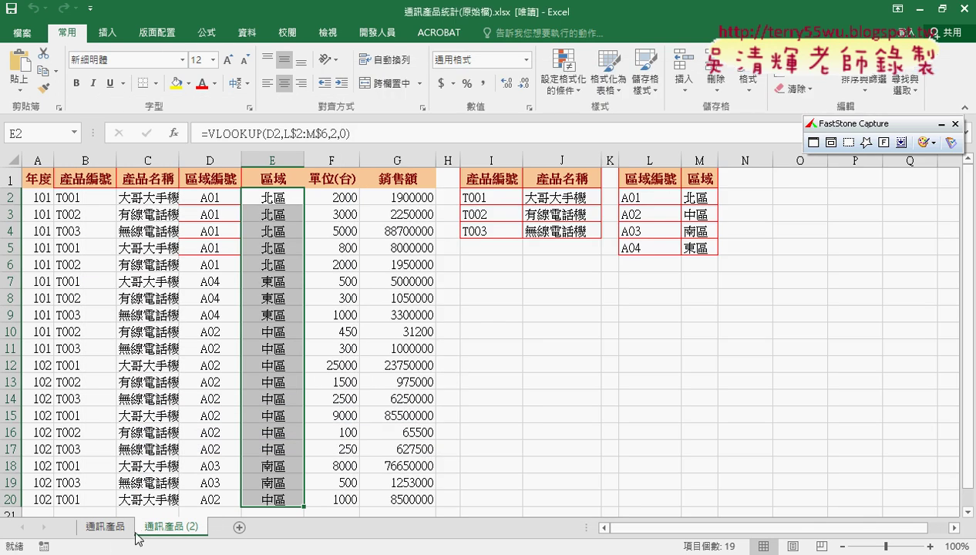
drag(122, 530, 206, 524)
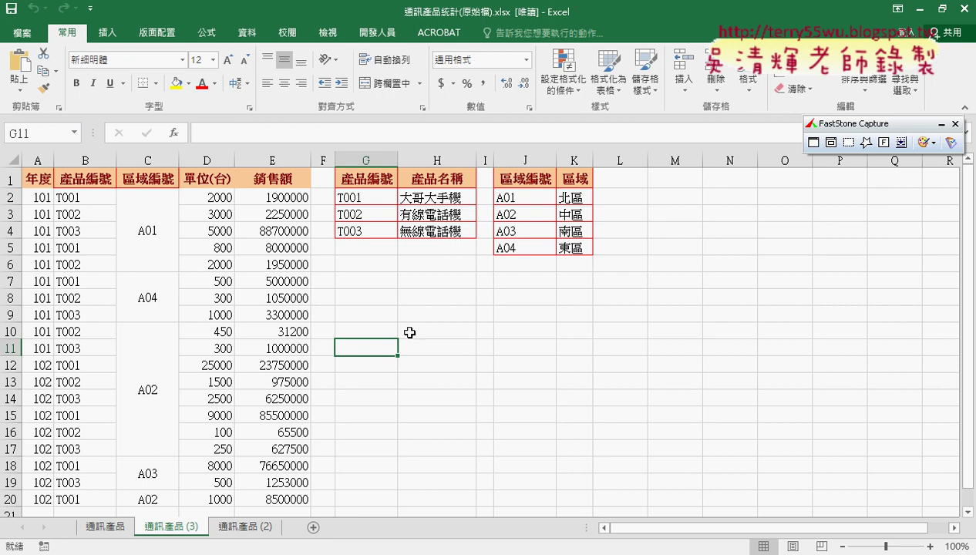
Select Module2.通訊產品巨集 in the Developer tab's Macro list.
click(377, 32)
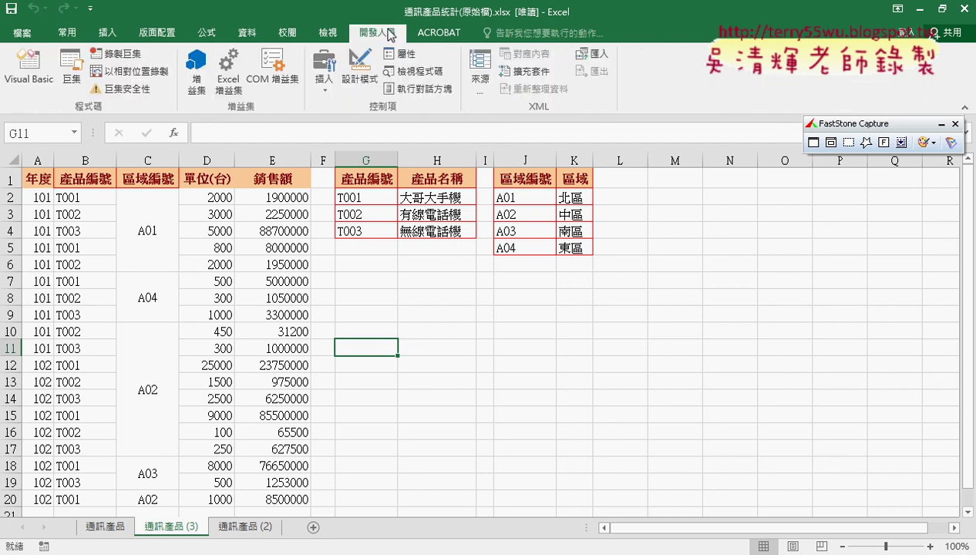
click(78, 80)
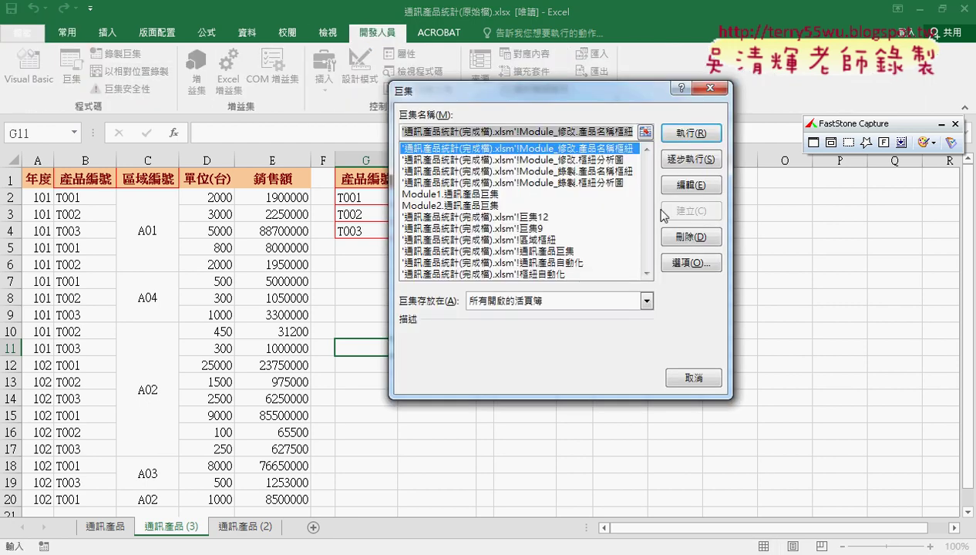
click(500, 206)
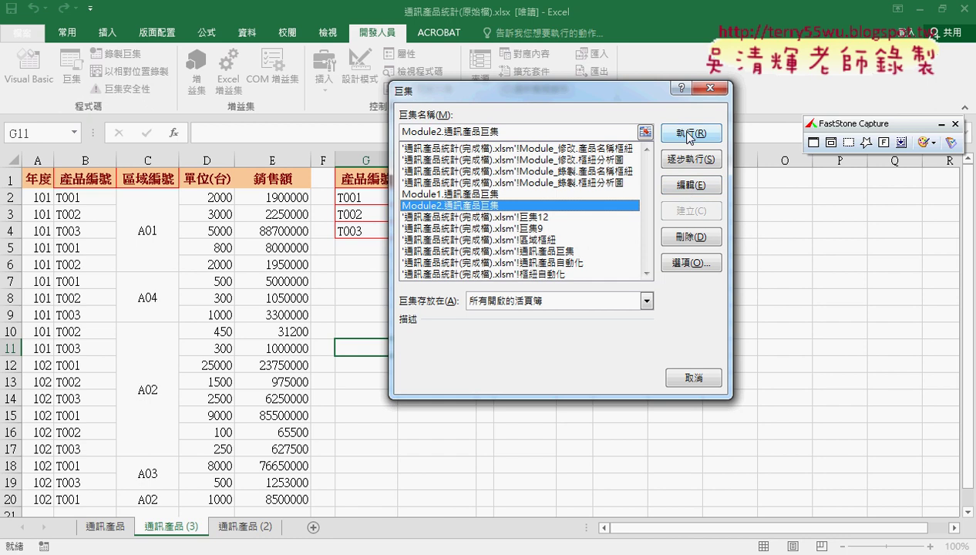
Edit Module2.通訊產品巨集 and step it with F8 through End Sub, filling the 區域 column.
click(690, 187)
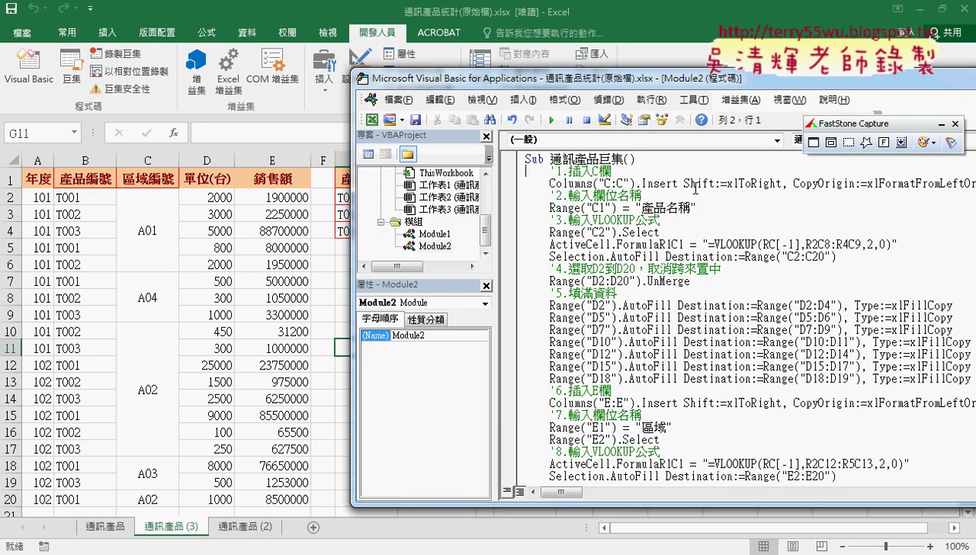
drag(621, 84, 654, 85)
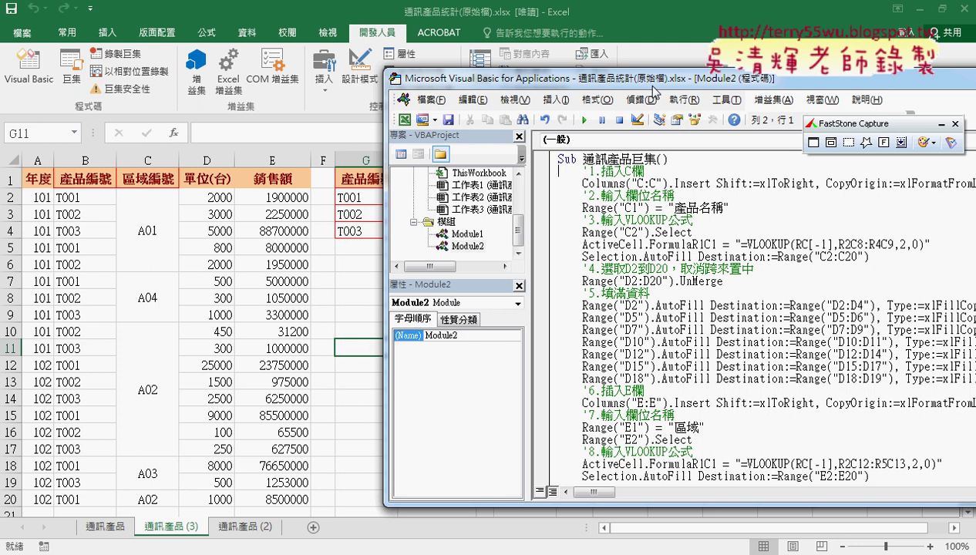
key(F8)
key(F8)
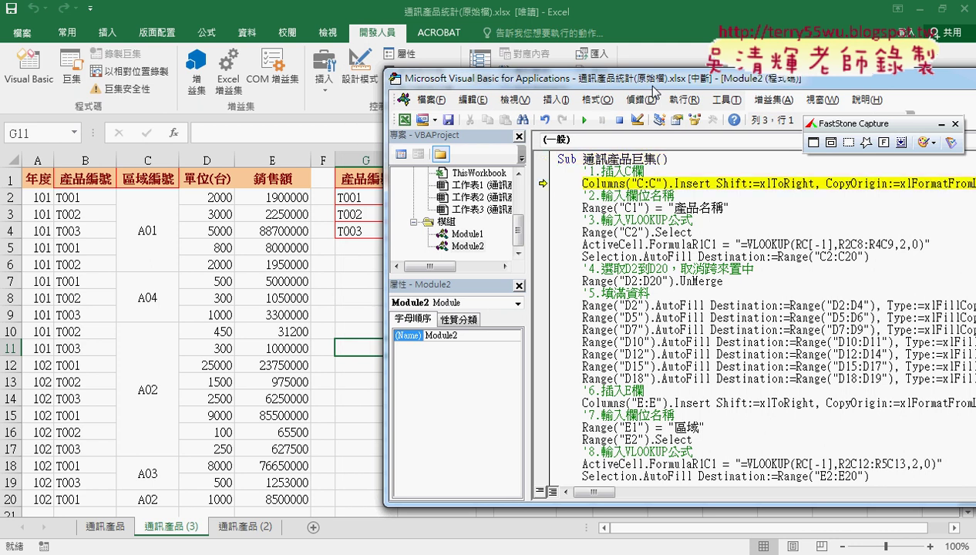
key(F8)
key(F8)
key(F8)
key(F8)
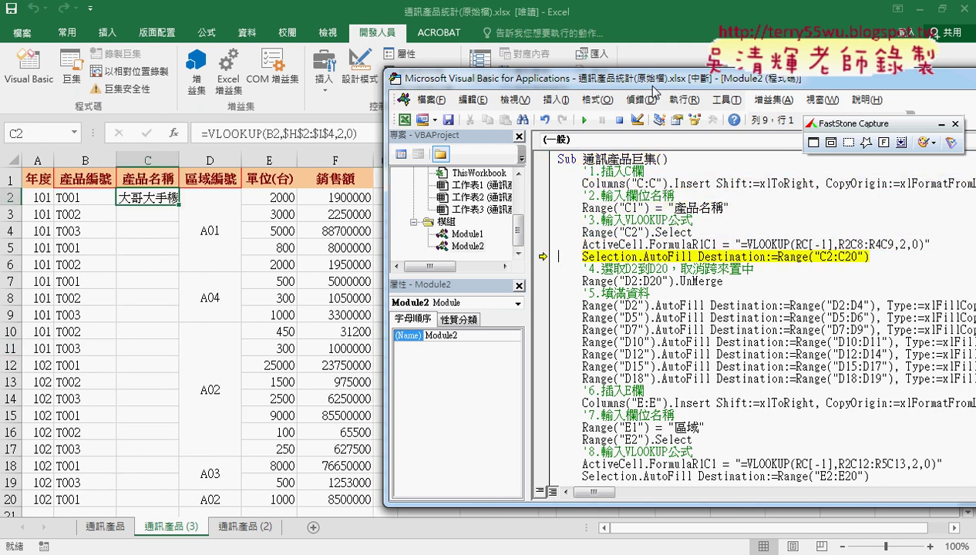
key(F8)
key(F8)
key(F8)
key(F8)
key(F8)
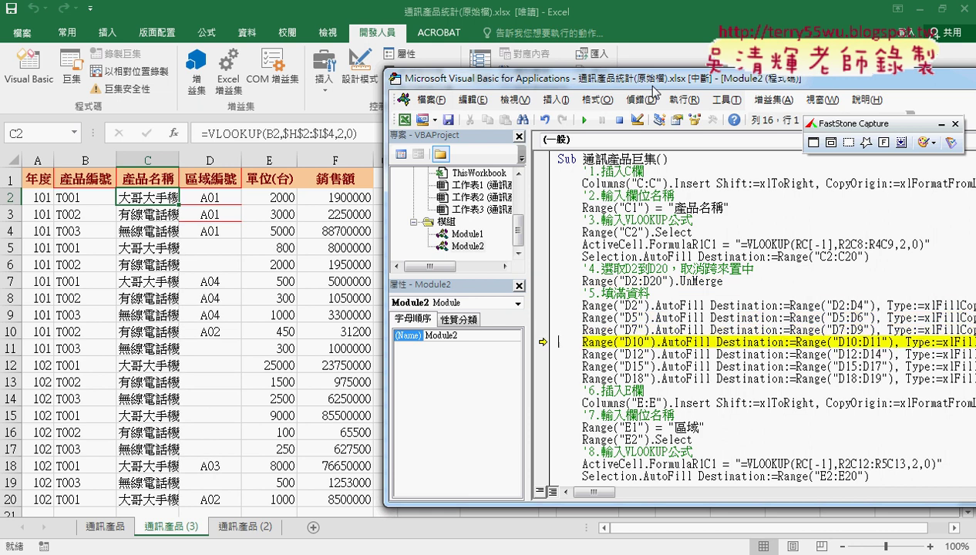
key(F8)
key(F8)
key(F8)
key(F8)
key(F8)
key(F8)
key(F8)
key(F8)
key(F8)
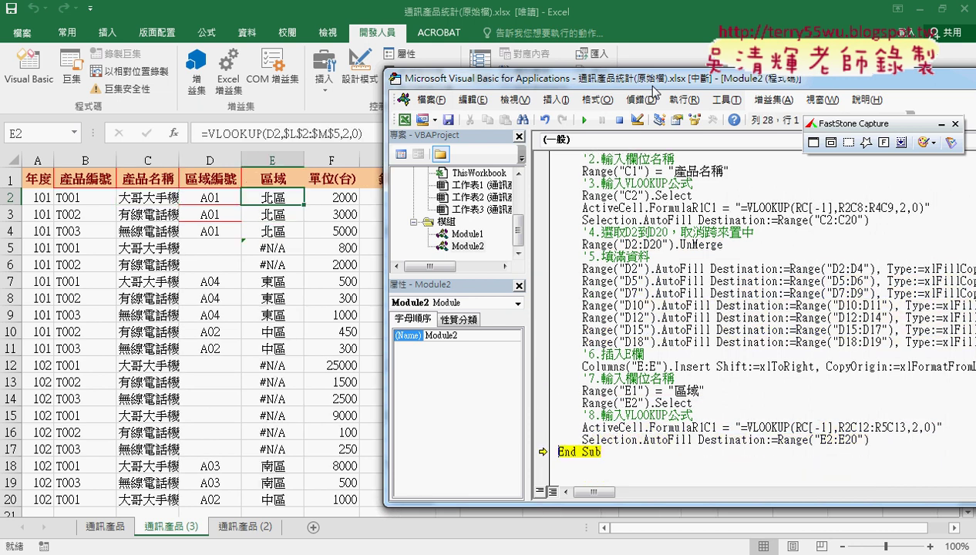
key(F8)
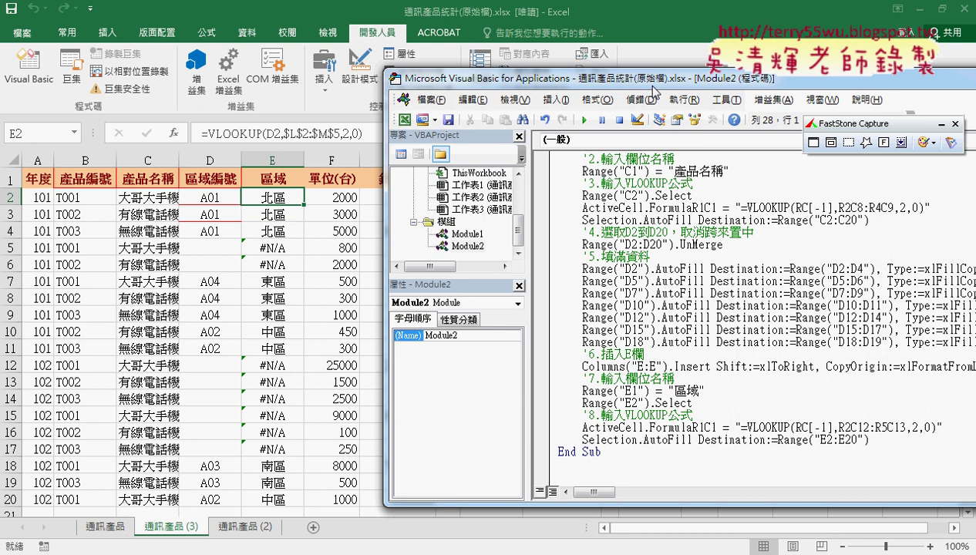
click(112, 527)
Copy the 通訊產品 sheet to 通訊產品 (4) and open Module2.通訊產品巨集 for editing.
drag(112, 527, 166, 526)
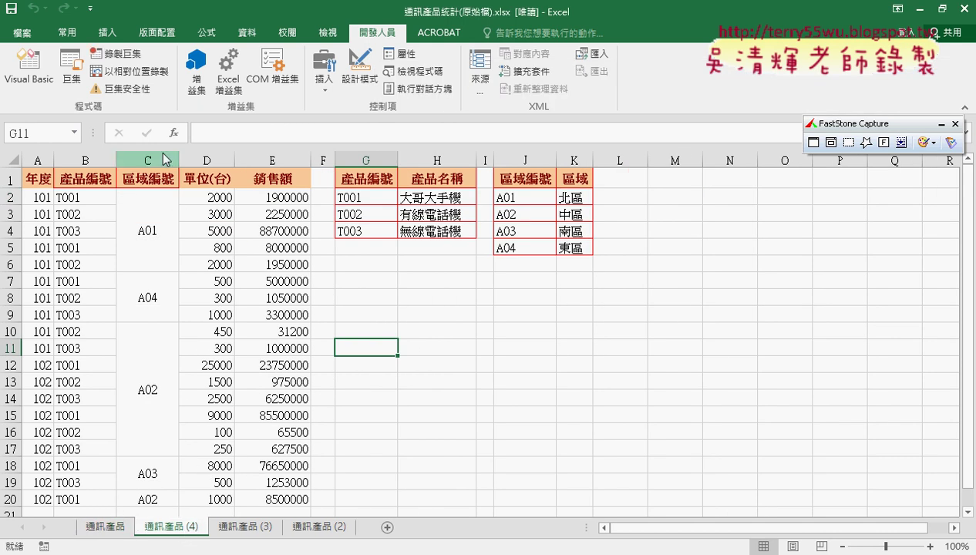
click(81, 77)
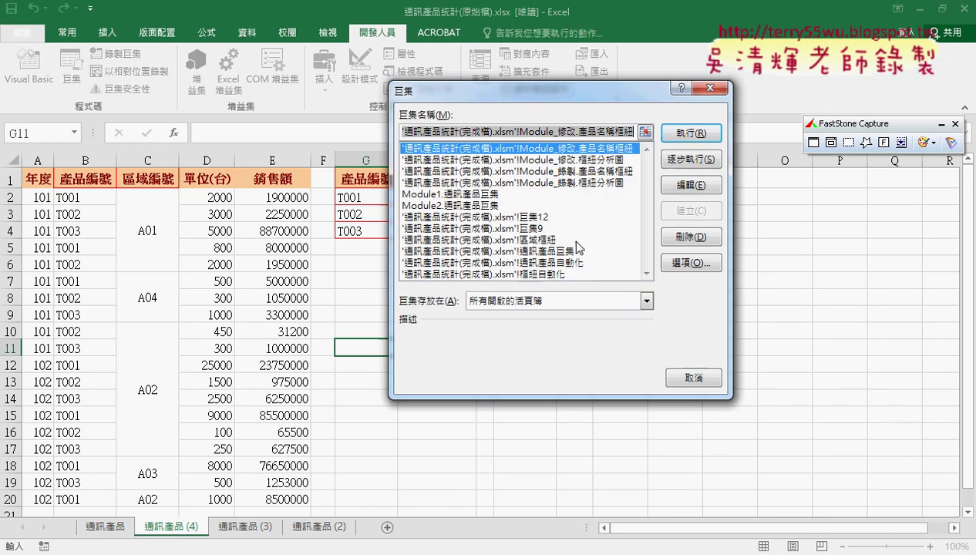
click(515, 206)
click(680, 186)
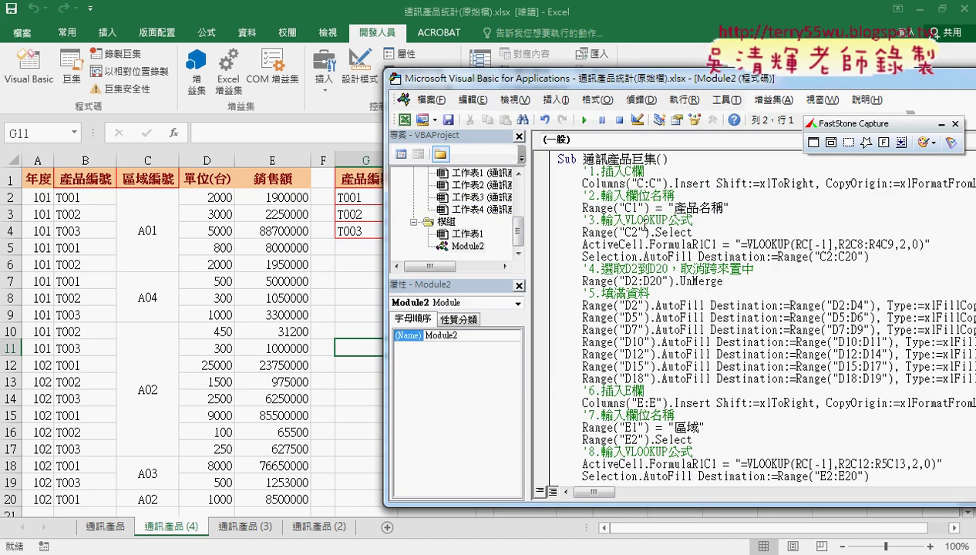
Step the macro to insert and fill 產品名稱 and unmerge column D, then widen the code pane.
key(F8)
key(F8)
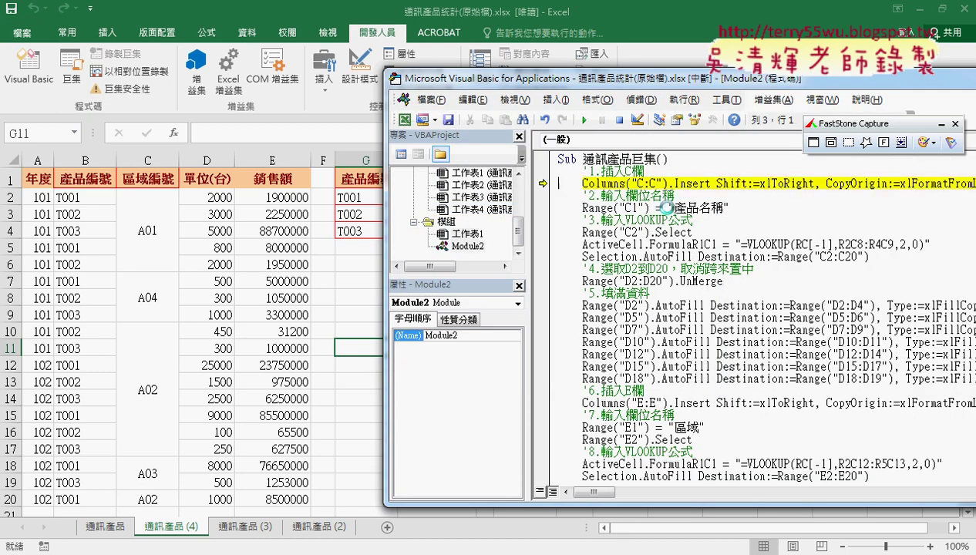
key(F8)
key(F8)
key(F8)
key(F8)
key(F8)
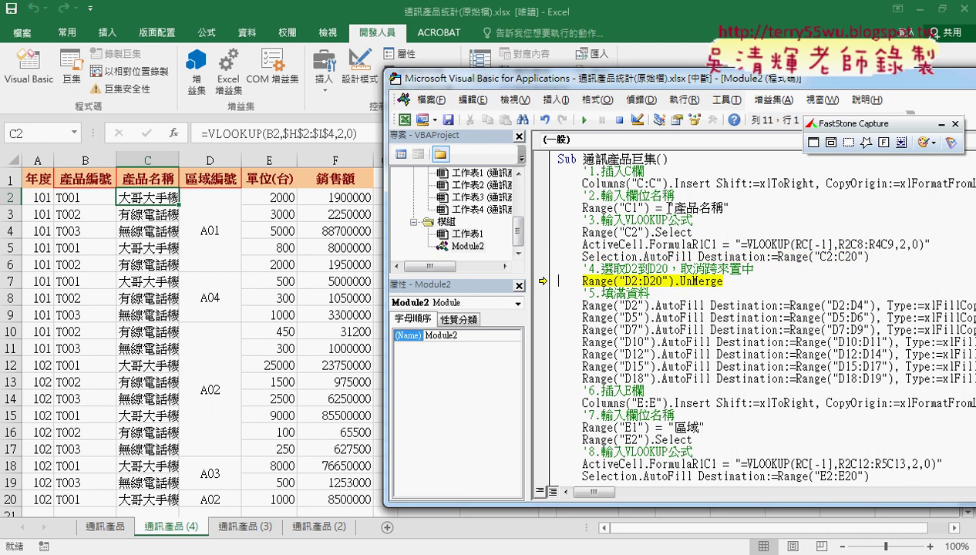
key(F8)
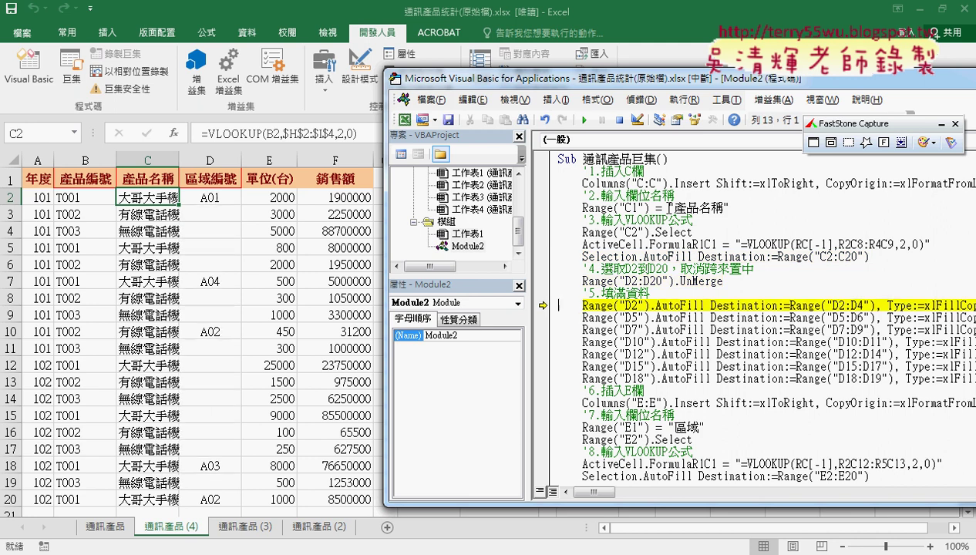
key(F8)
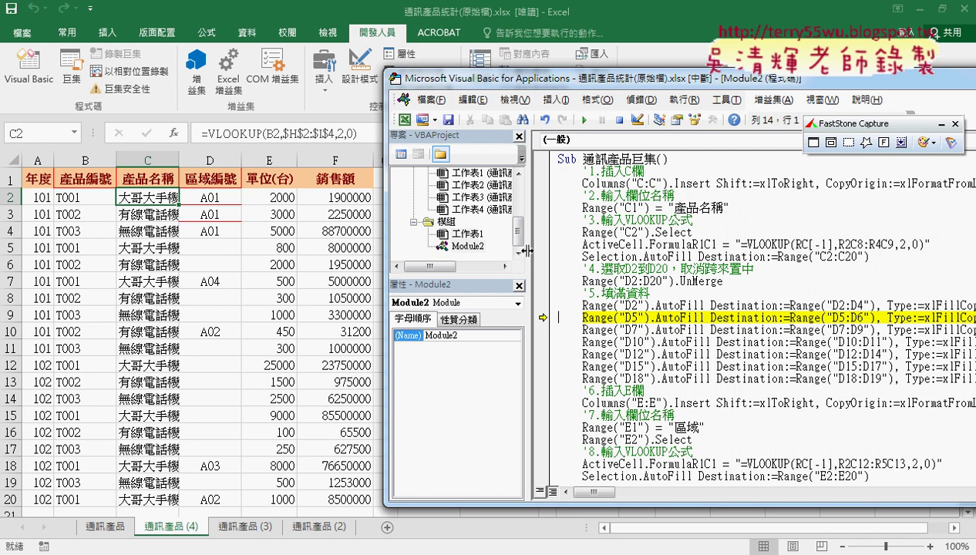
drag(526, 247, 466, 255)
drag(384, 254, 231, 243)
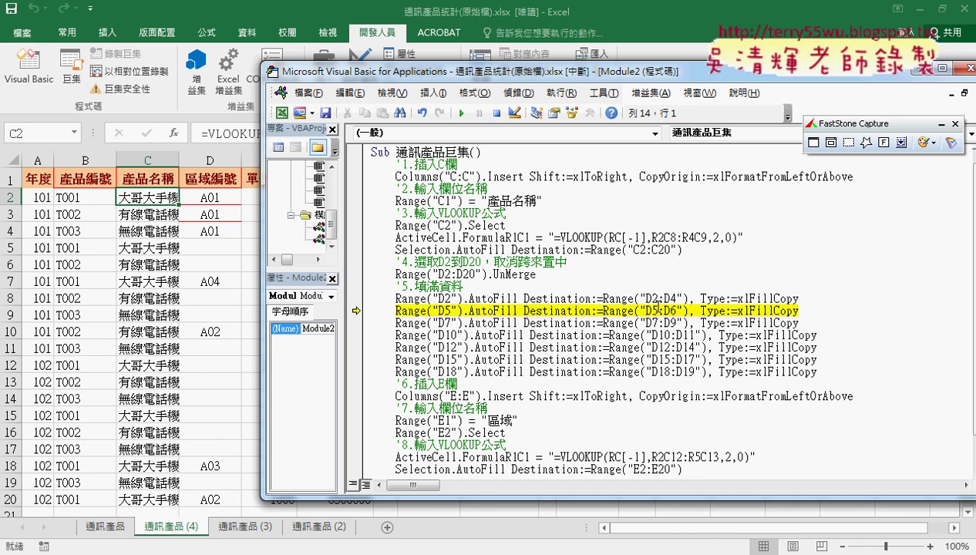
Change the D2:D4 fill range to D2:D6 and rerun the D2 fill line.
drag(677, 299, 646, 298)
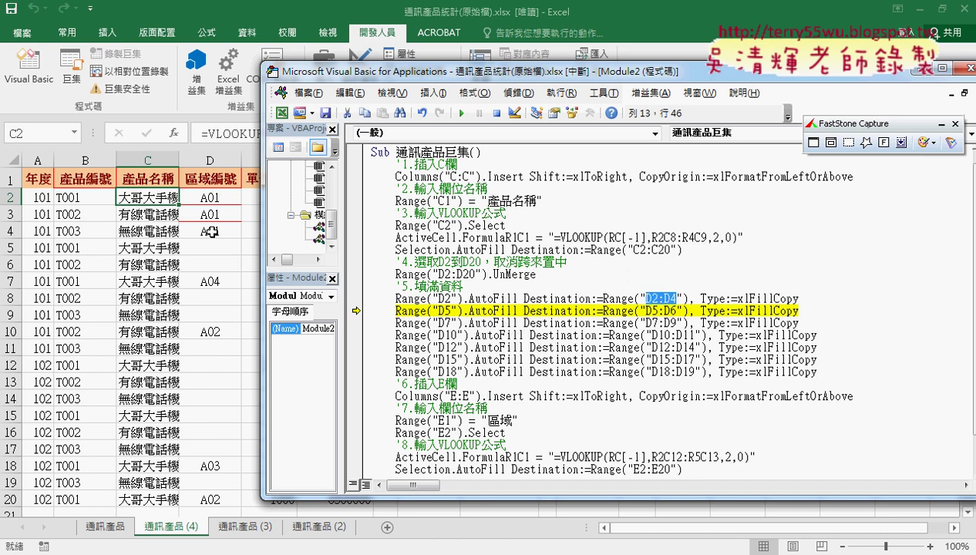
click(676, 299)
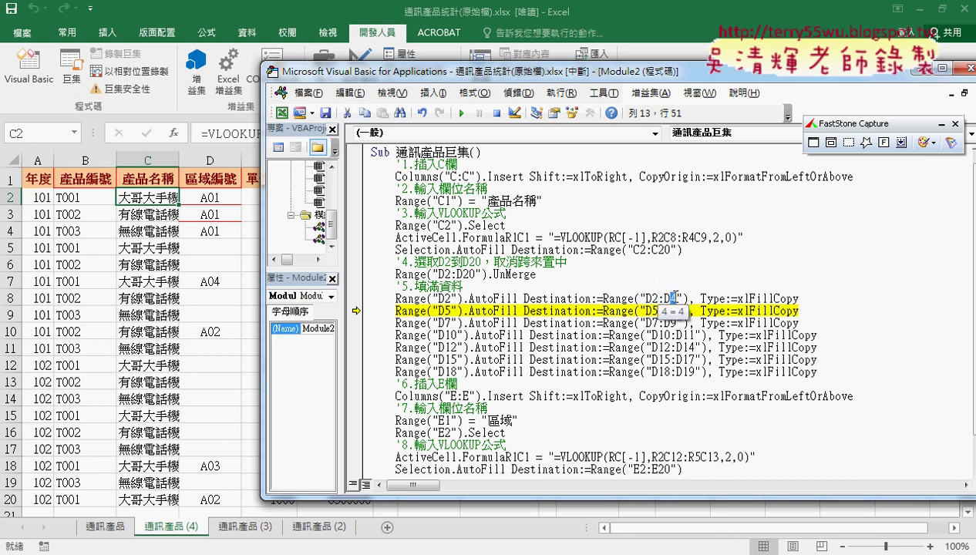
text(6)
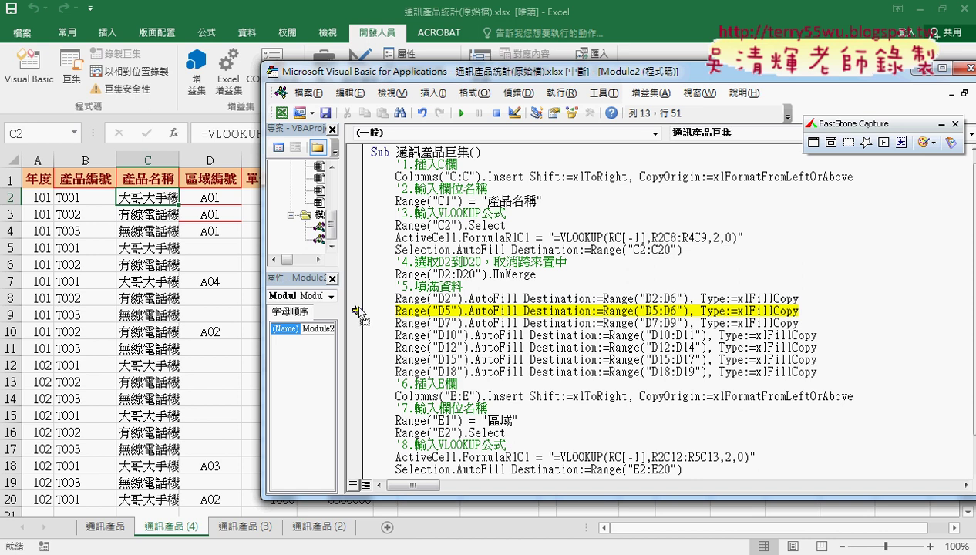
drag(357, 311, 357, 298)
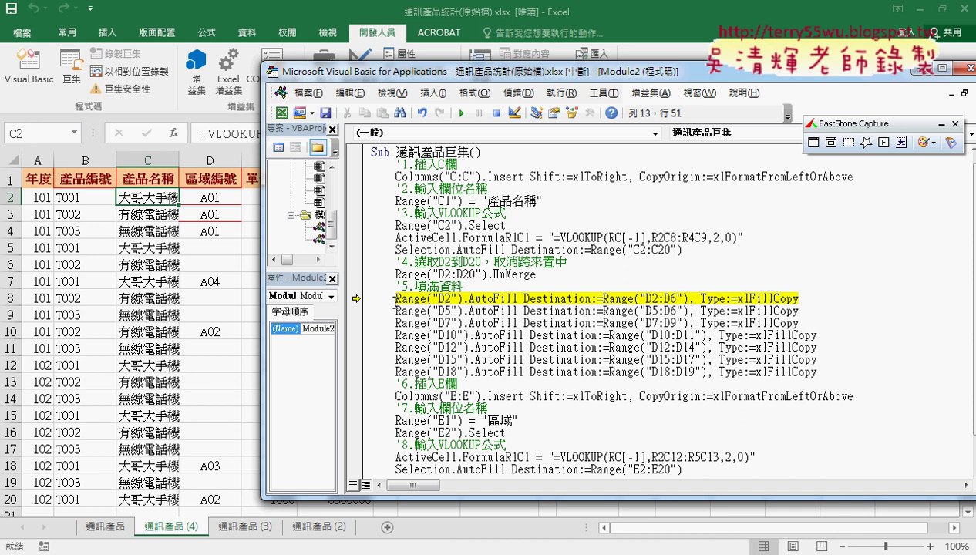
key(F8)
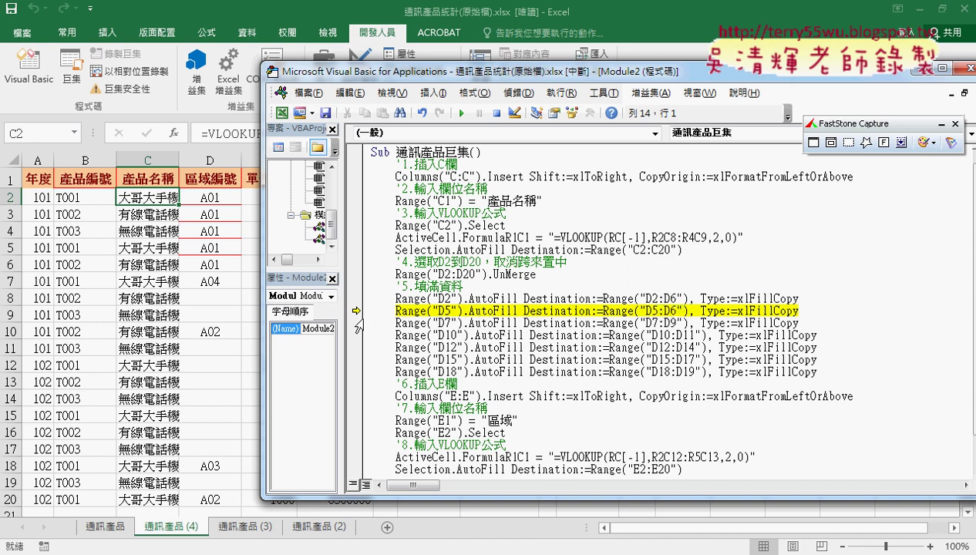
mouse_move(356, 310)
mouse_down()
mouse_move(356, 301)
mouse_move(355, 309)
mouse_up()
drag(355, 310, 356, 298)
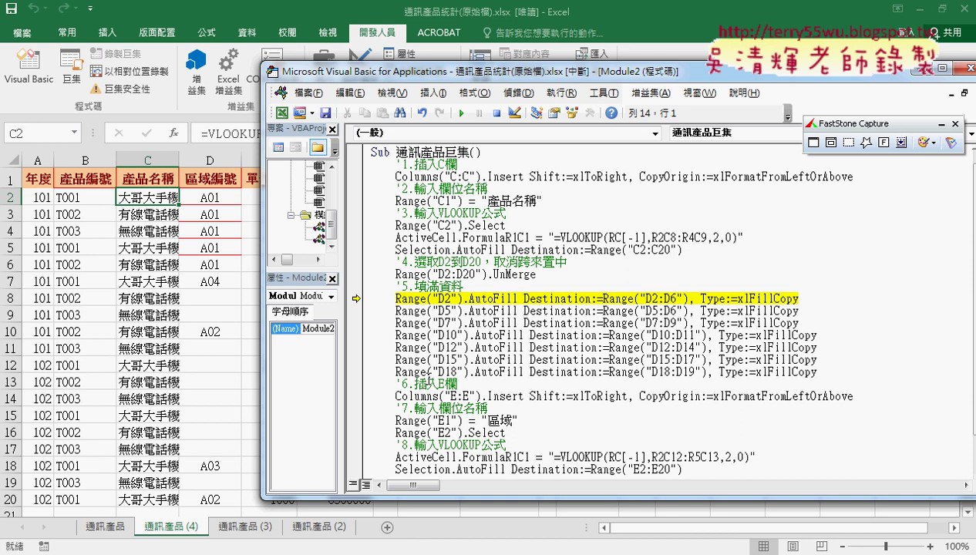
key(F8)
key(F8)
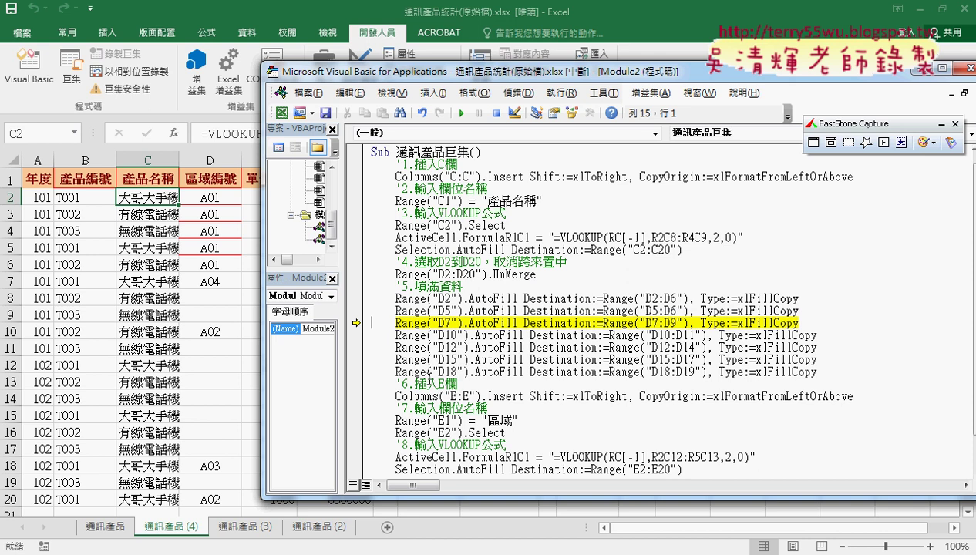
Change D5 to D7 in the next fill line, run the D7:D9 and D10:D11 fills, and delete the redundant D7:D6 line.
click(447, 311)
text(7)
drag(651, 311, 656, 311)
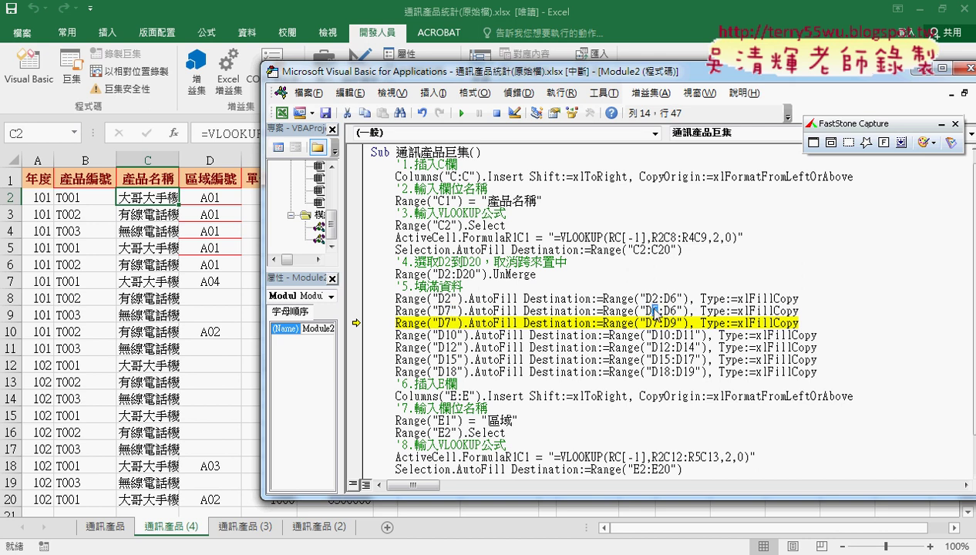
text(7)
drag(667, 310, 676, 310)
click(677, 310)
key(F8)
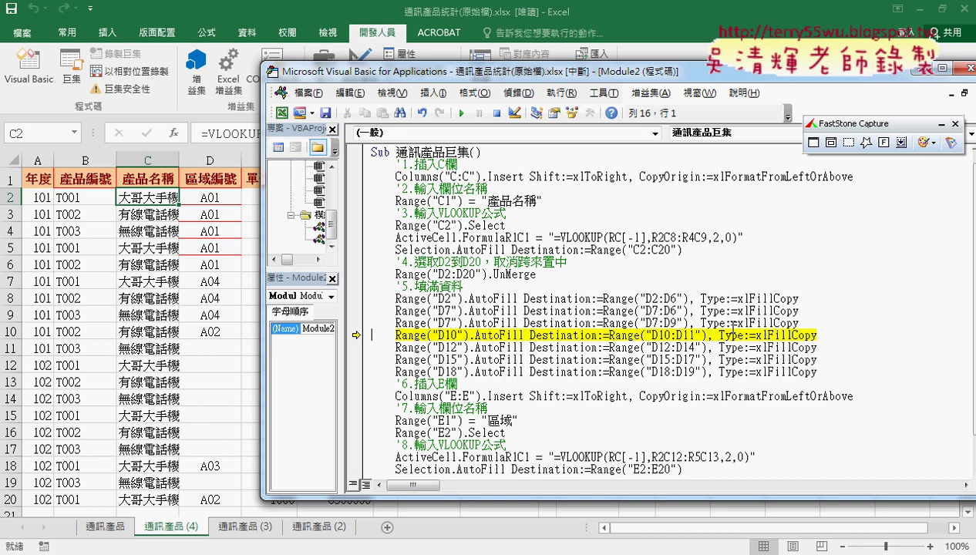
key(F8)
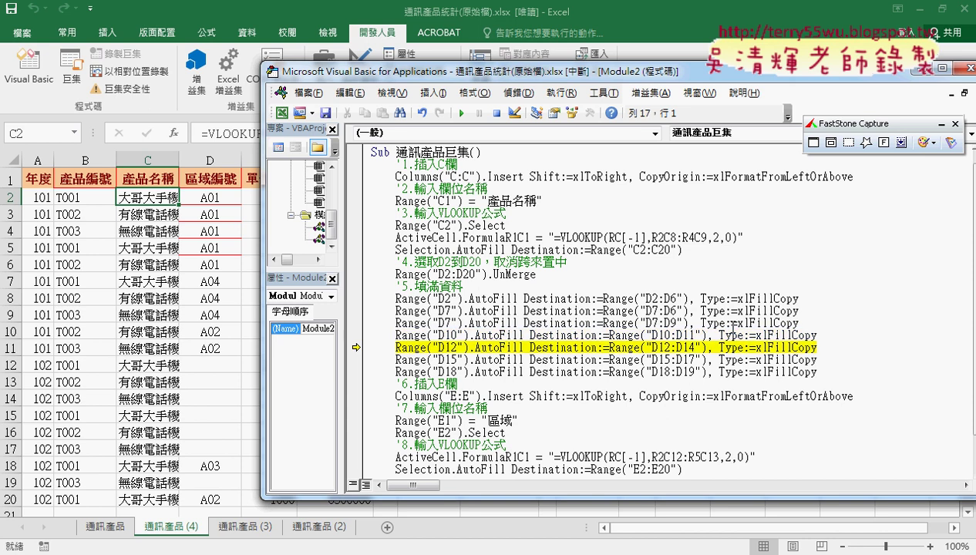
click(360, 311)
key(Delete)
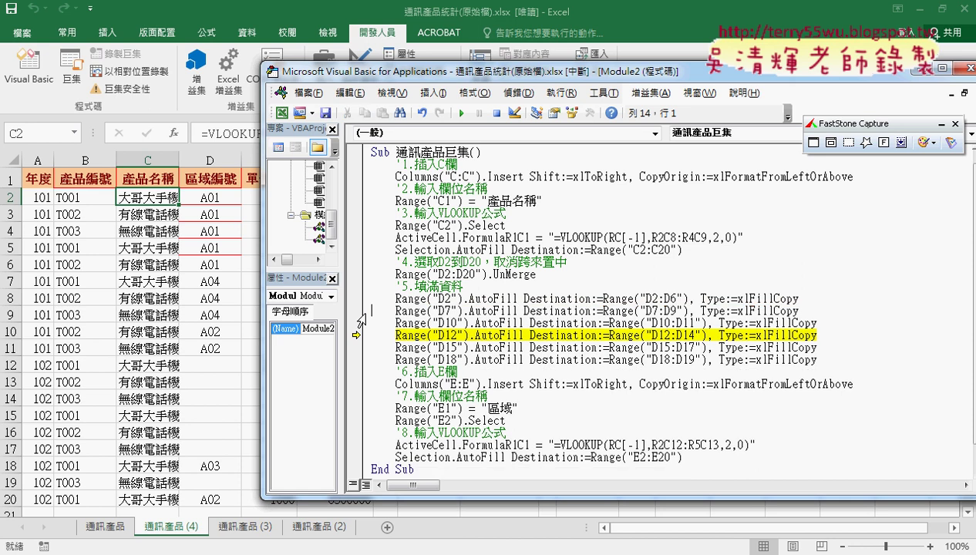
Move execution back to the fill lines and step through them again with F8.
drag(353, 333, 357, 297)
key(F8)
key(F8)
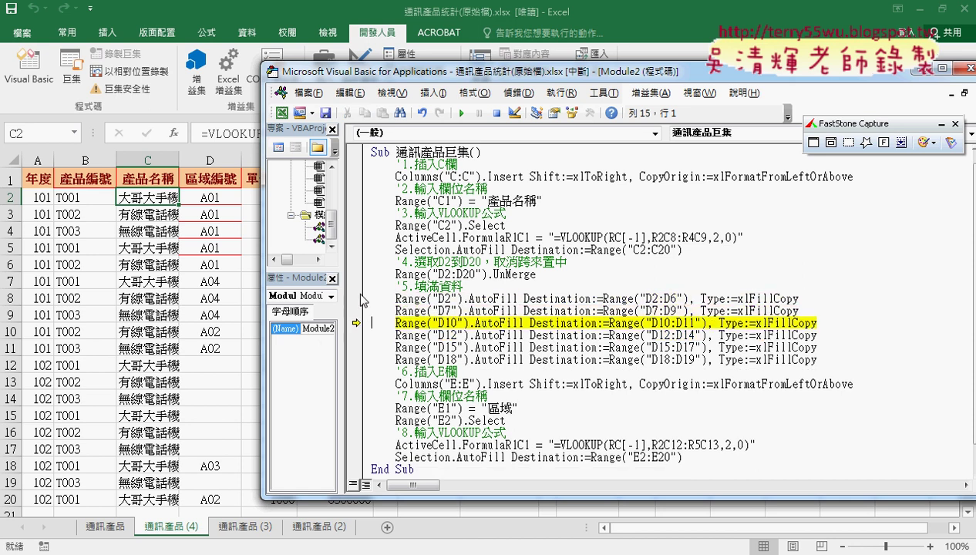
key(F8)
key(F8)
key(F8)
key(F8)
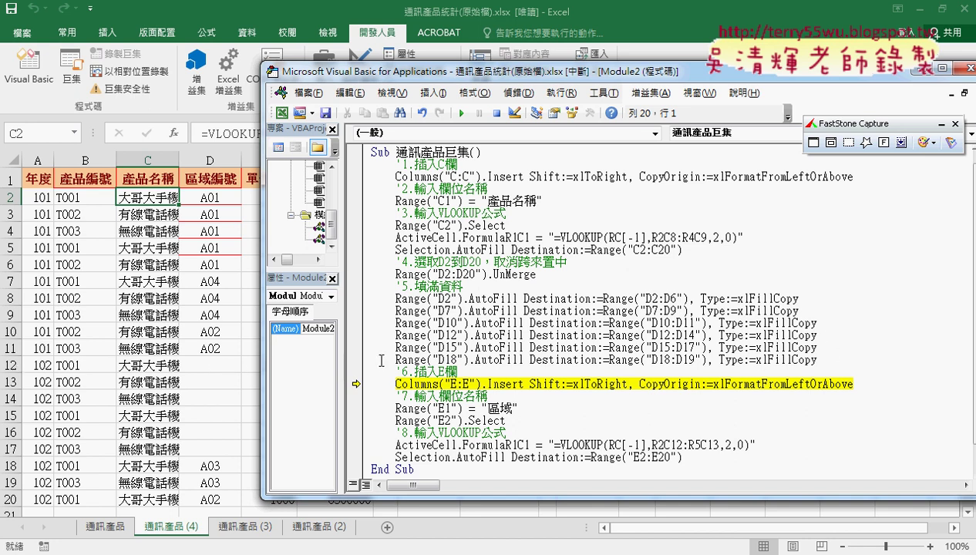
Change the D12 fill line's destination range from D12:D14 to D12:D17.
click(468, 334)
drag(467, 335, 691, 335)
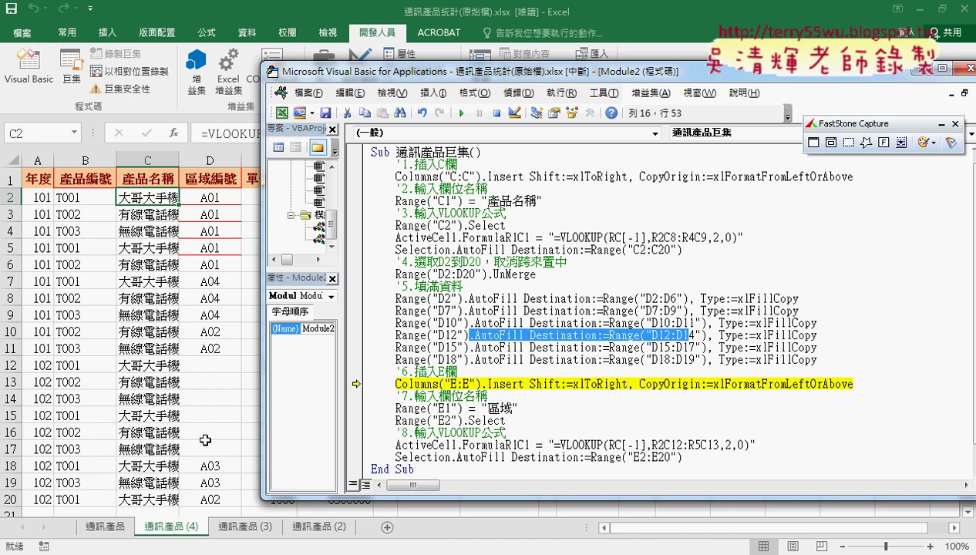
click(696, 337)
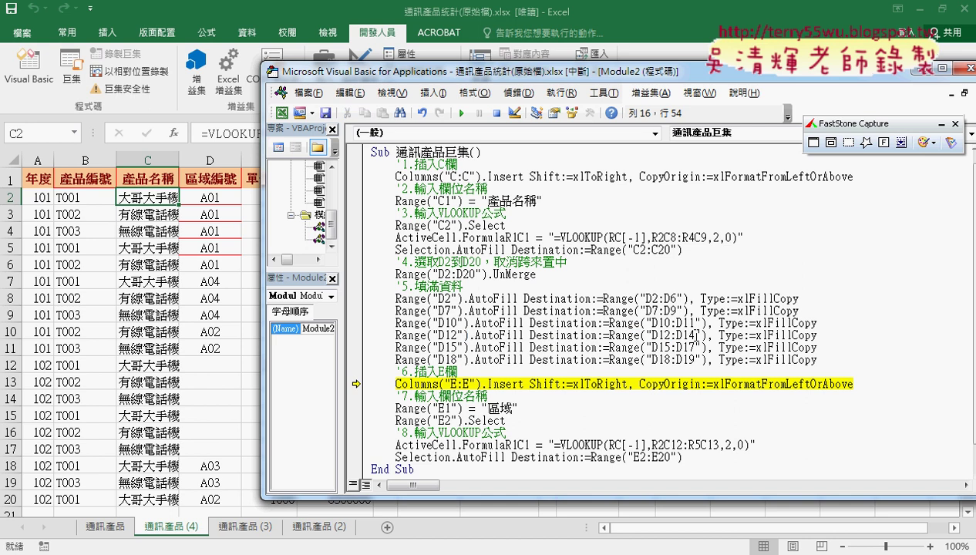
key(BackSpace)
text(7)
Rerun the D12 fill statement, then delete the 2 from its source cell D12.
drag(357, 384, 358, 359)
drag(363, 341, 356, 333)
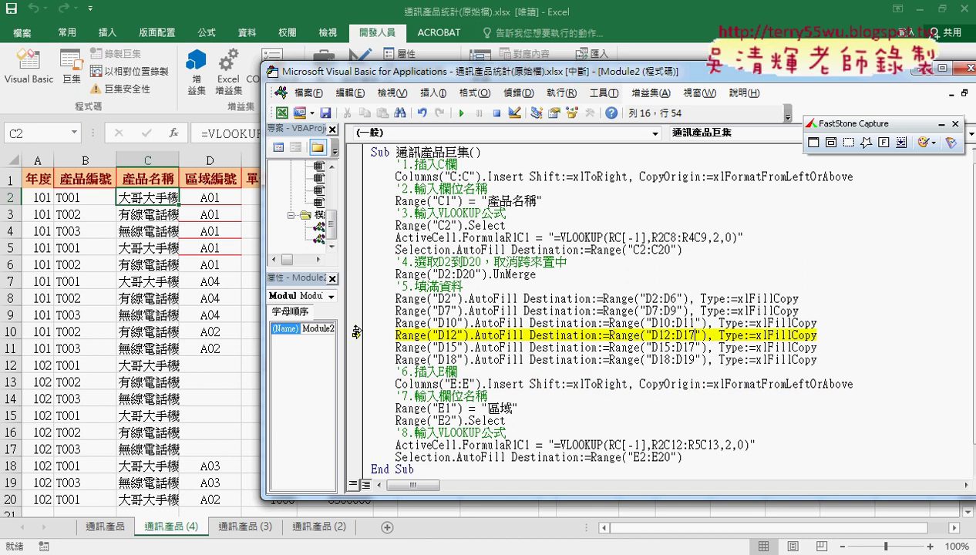
key(F8)
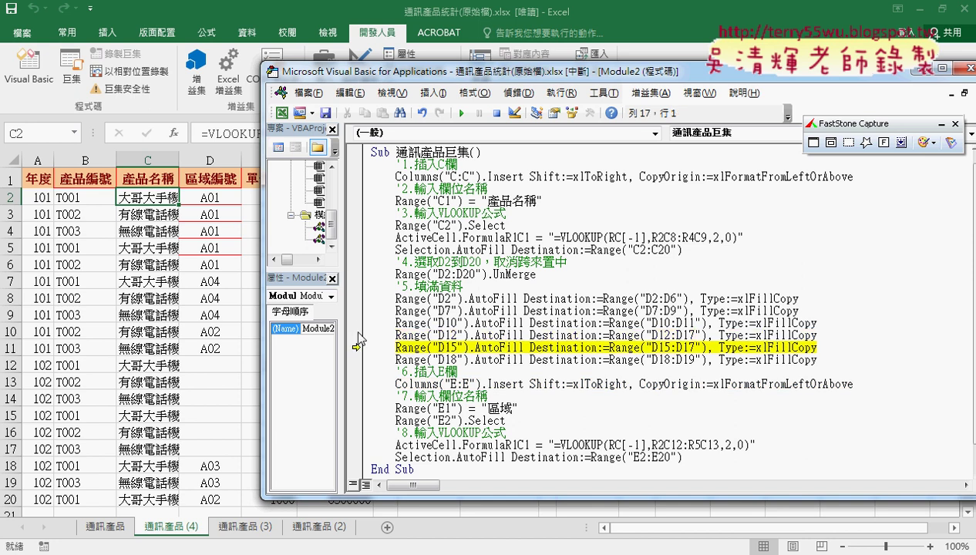
drag(357, 347, 357, 334)
click(457, 335)
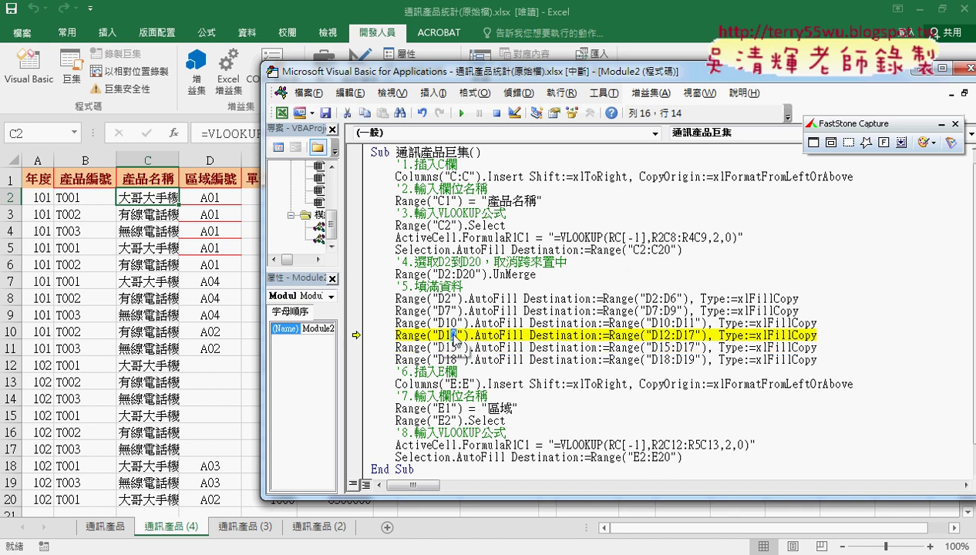
key(BackSpace)
Make the fill line read Range("D11") filling D11:D17.
text(1)
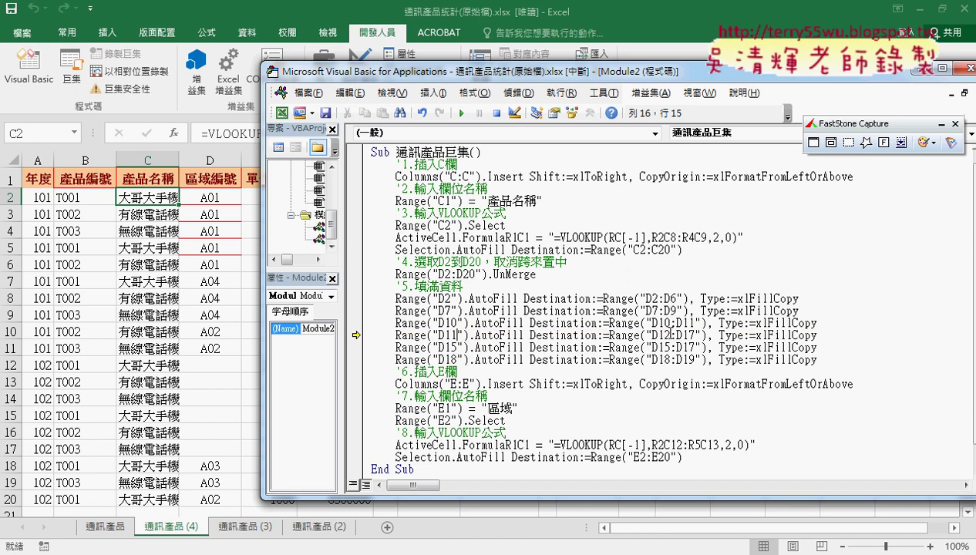
click(667, 335)
key(Delete)
text(1)
Step through the D11, D15 and D18 fills, the column E insert and the 區域 header.
key(F8)
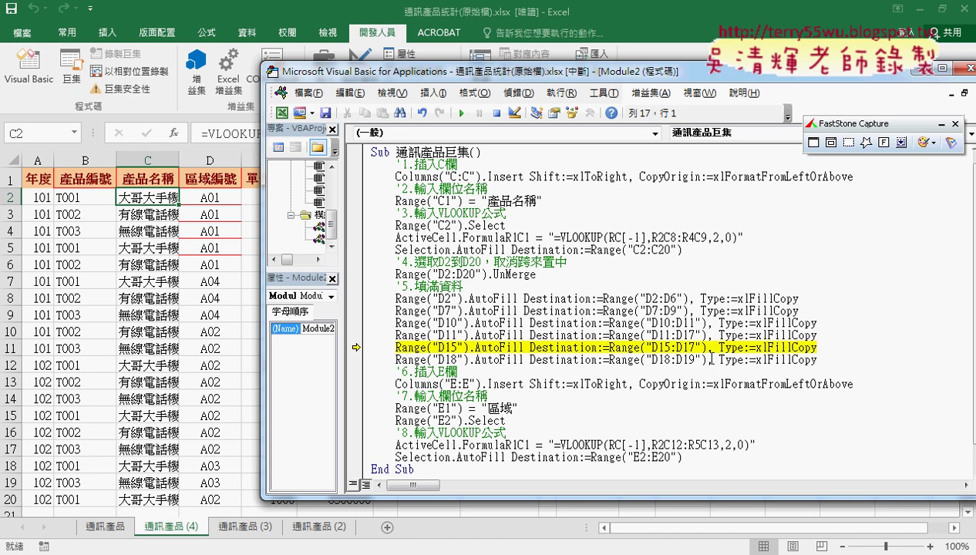
key(F8)
key(F8)
key(F8)
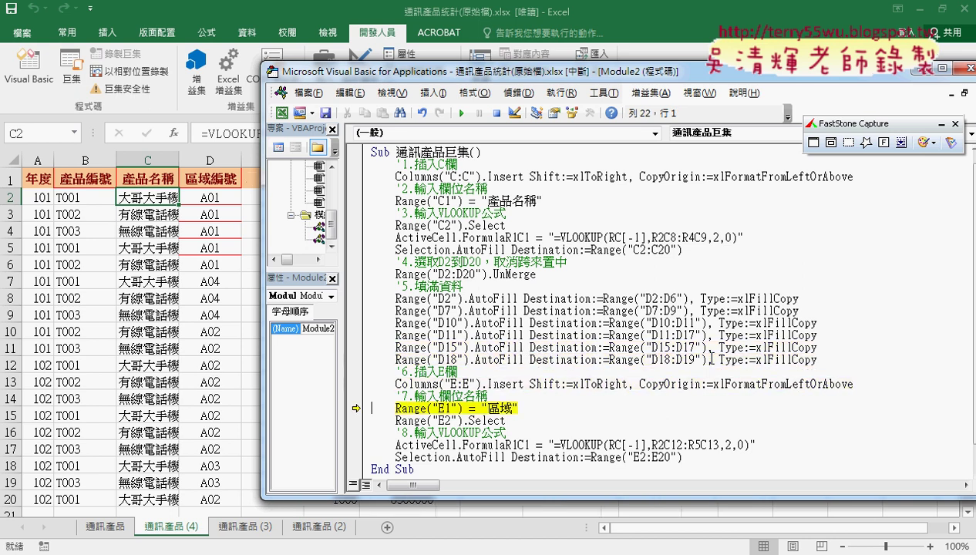
key(F8)
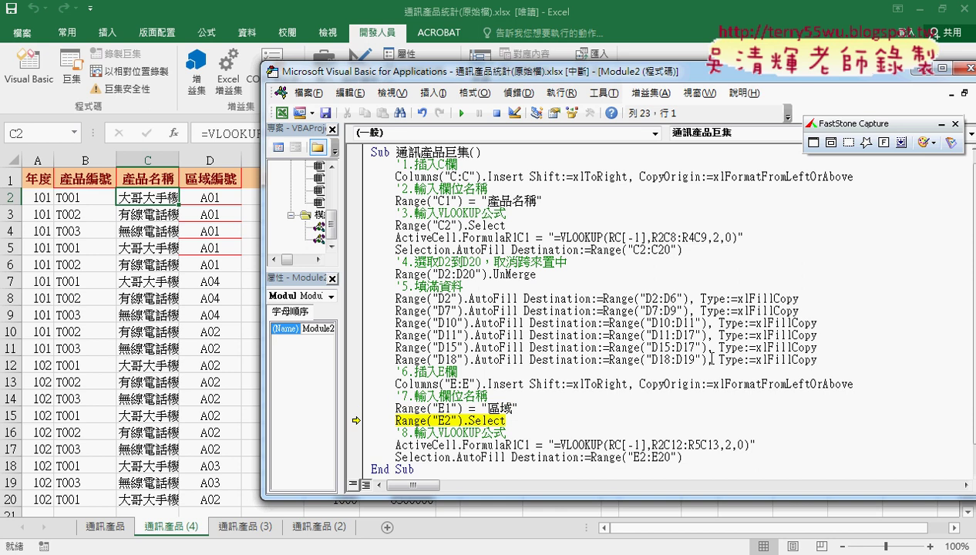
key(F8)
key(F8)
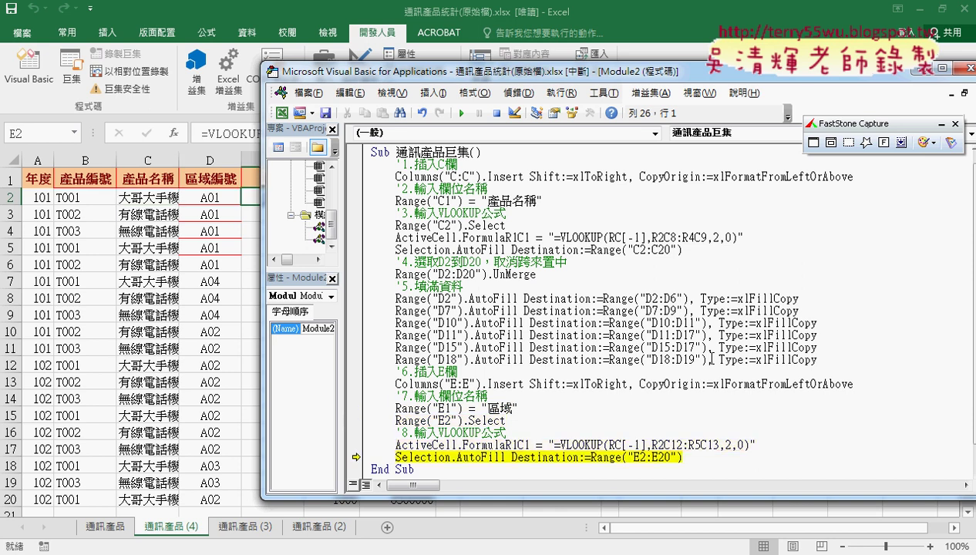
drag(552, 79, 681, 77)
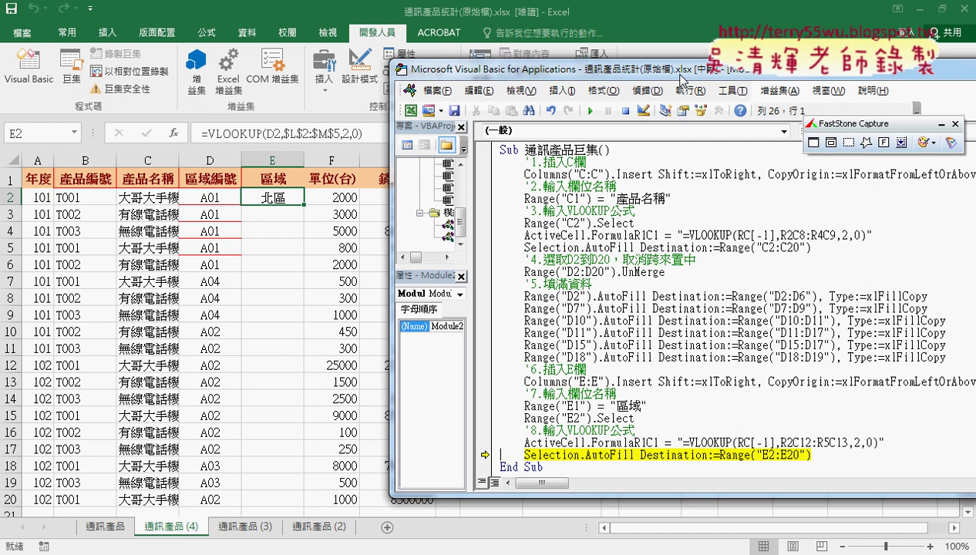
Run the AutoFill line to fill E2:E20, reset the debugger and return to the worksheet.
key(F8)
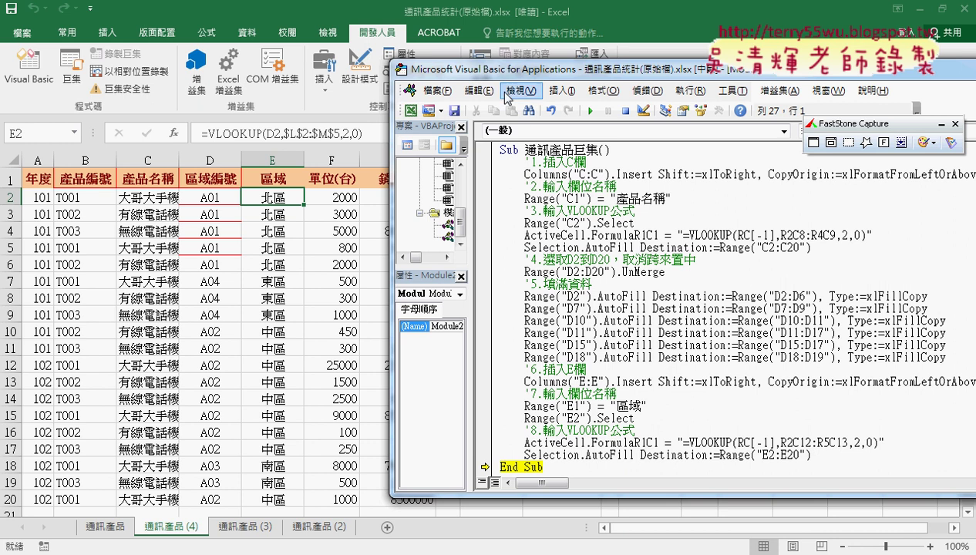
drag(488, 77, 392, 83)
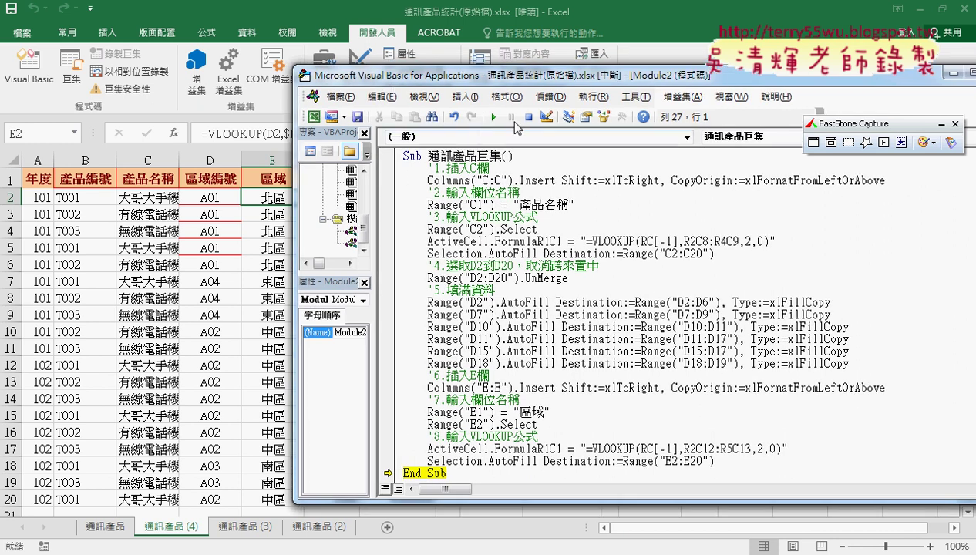
click(529, 118)
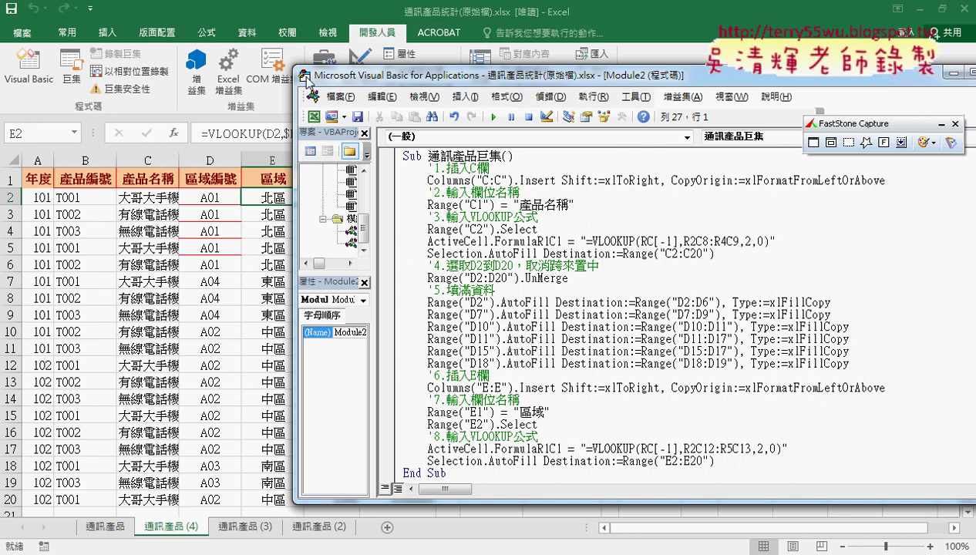
click(247, 312)
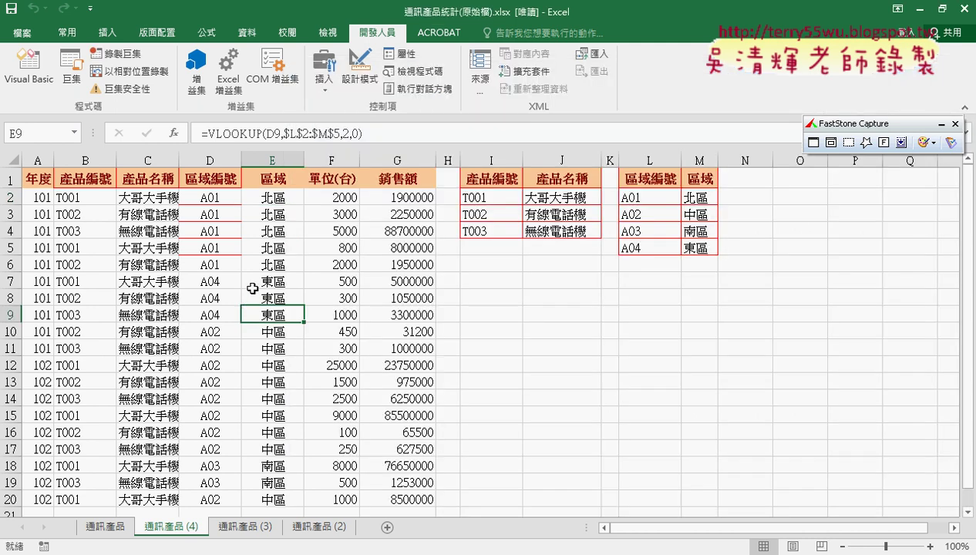
Open Save As and set the file type to Excel Macro-Enabled Workbook (*.xlsm).
click(25, 33)
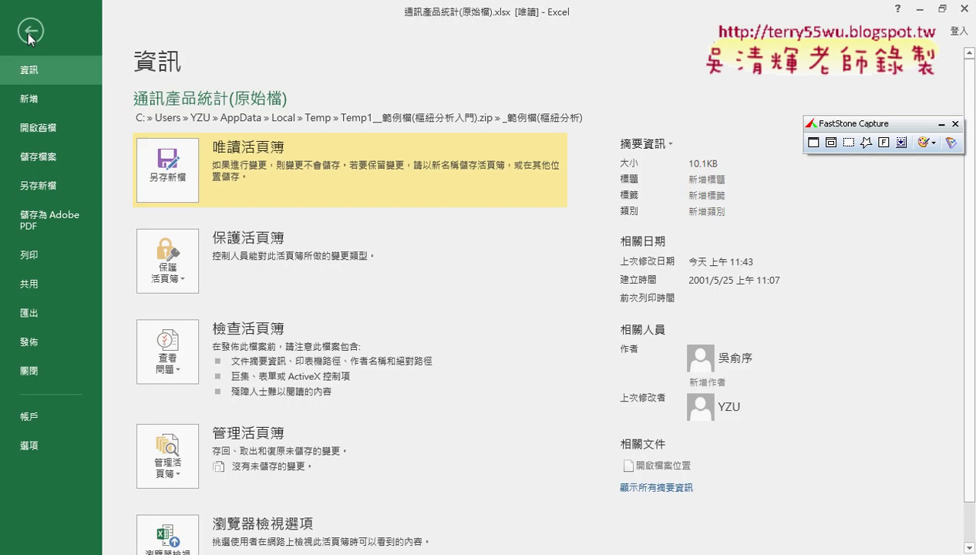
click(48, 185)
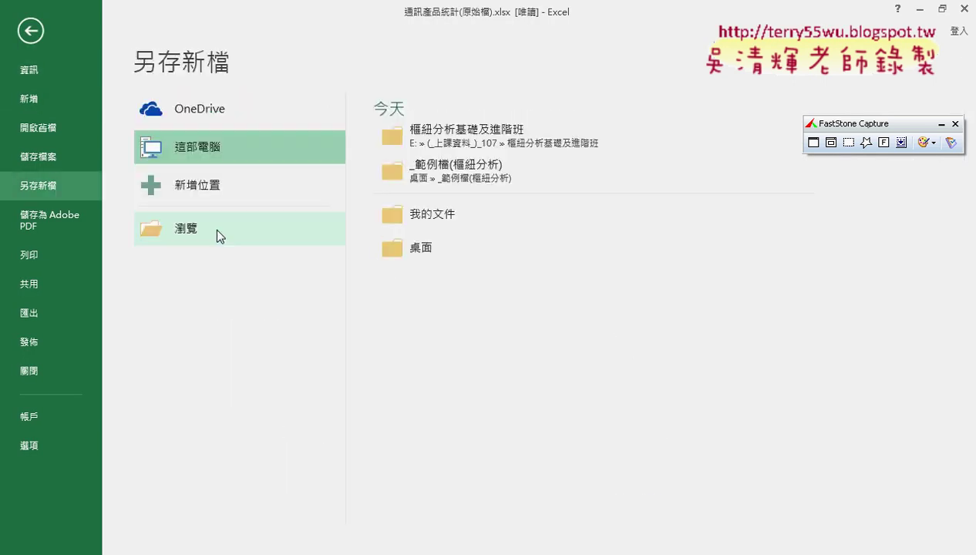
click(192, 225)
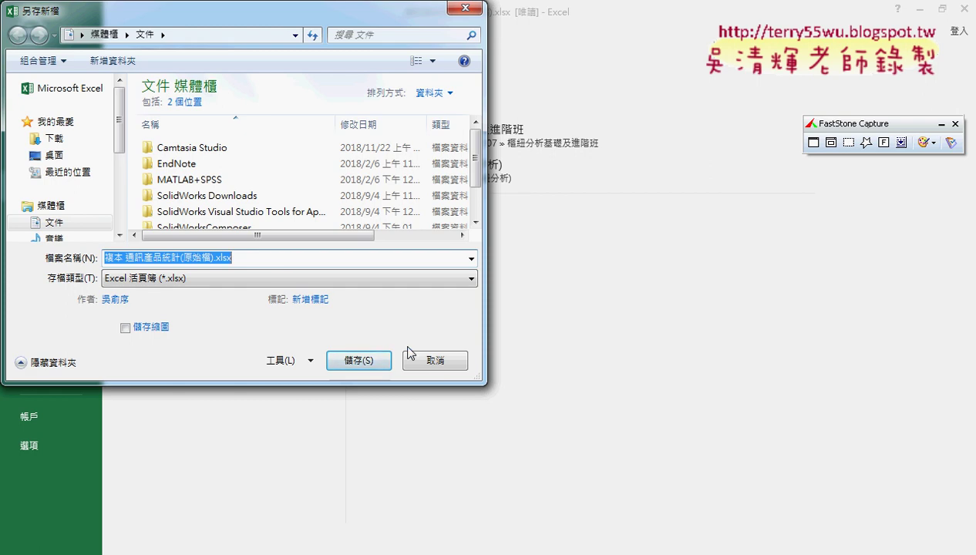
click(433, 360)
click(251, 246)
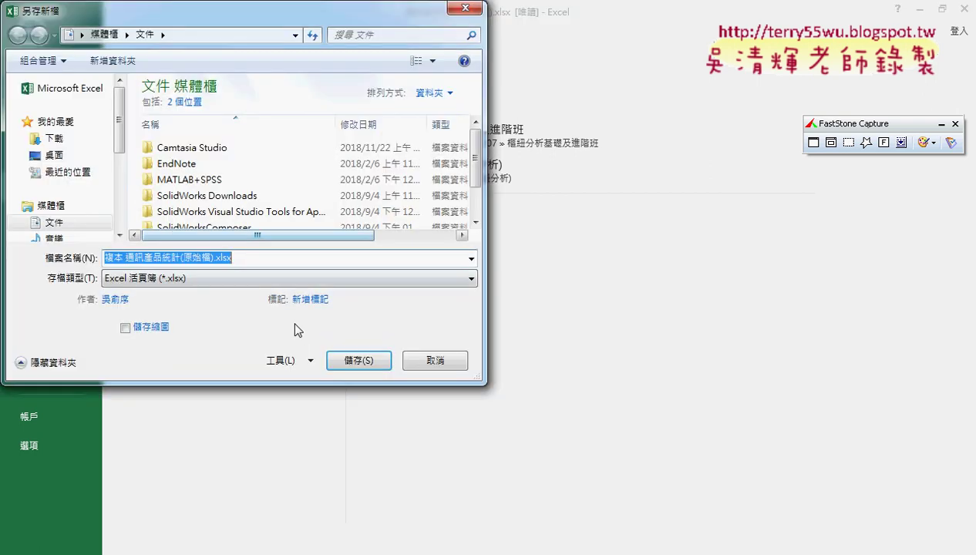
click(213, 277)
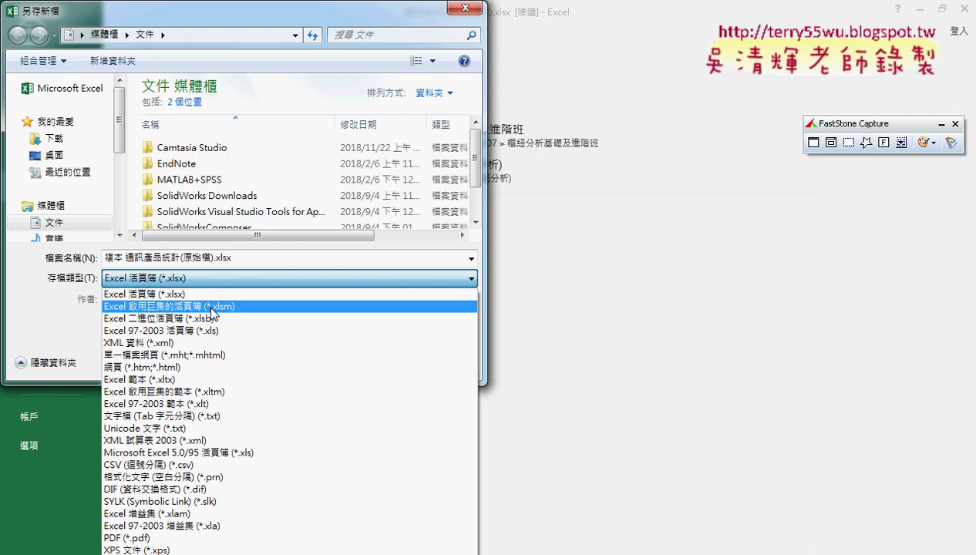
click(212, 306)
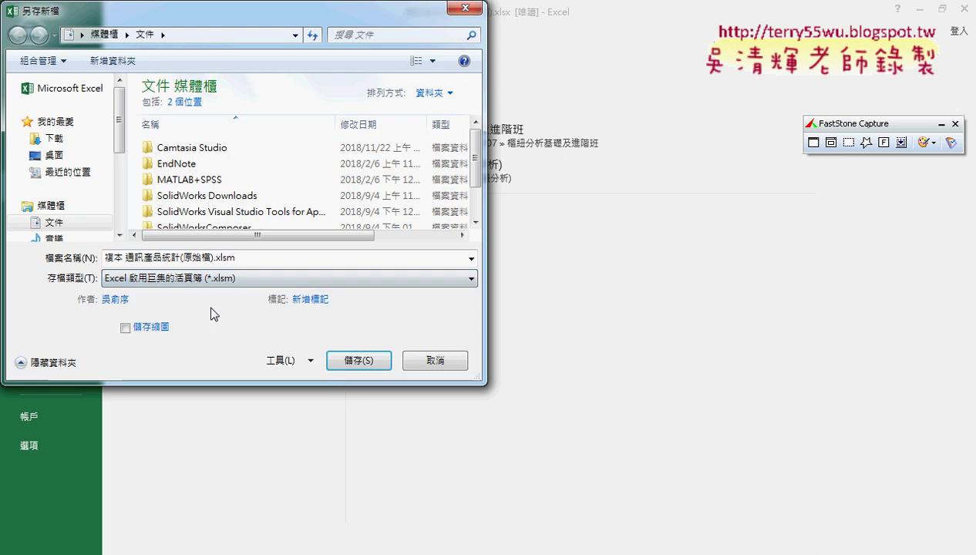
Rename the file to 通訊產品統計(巨集) and save it to the Desktop.
click(191, 258)
drag(182, 259, 209, 254)
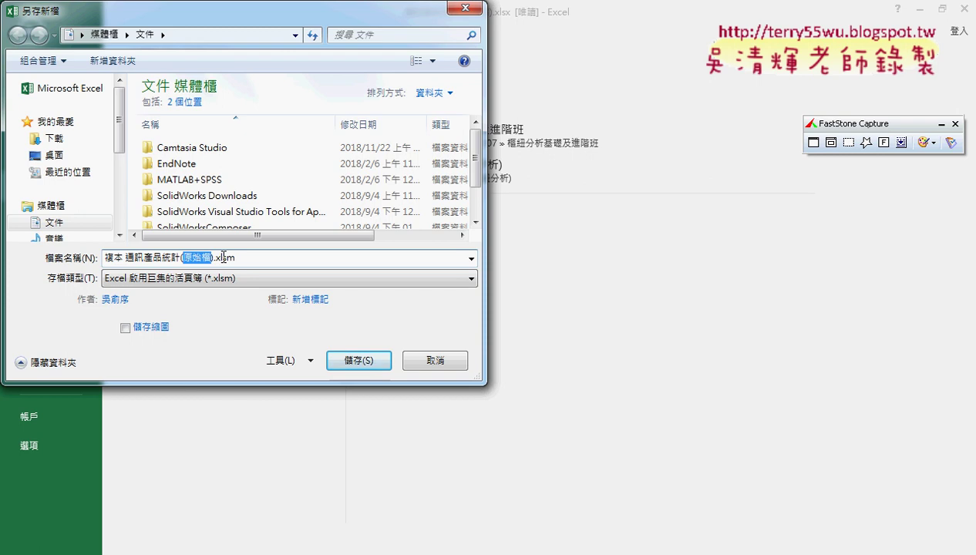
key(BackSpace)
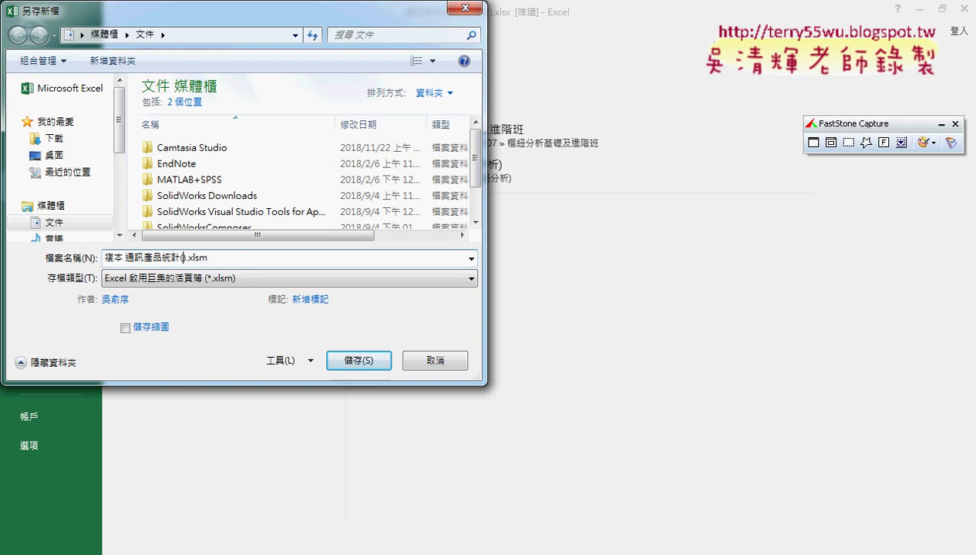
text(聚集)
text(n)
key(Down)
key(Return)
key(Return)
key(Left)
key(Left)
key(Delete)
key(Delete)
key(Delete)
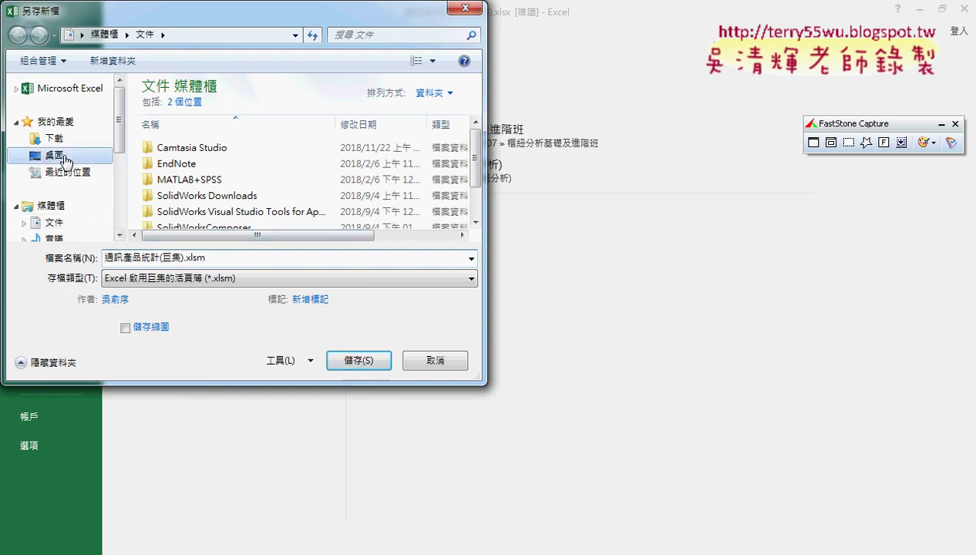
click(61, 155)
click(345, 357)
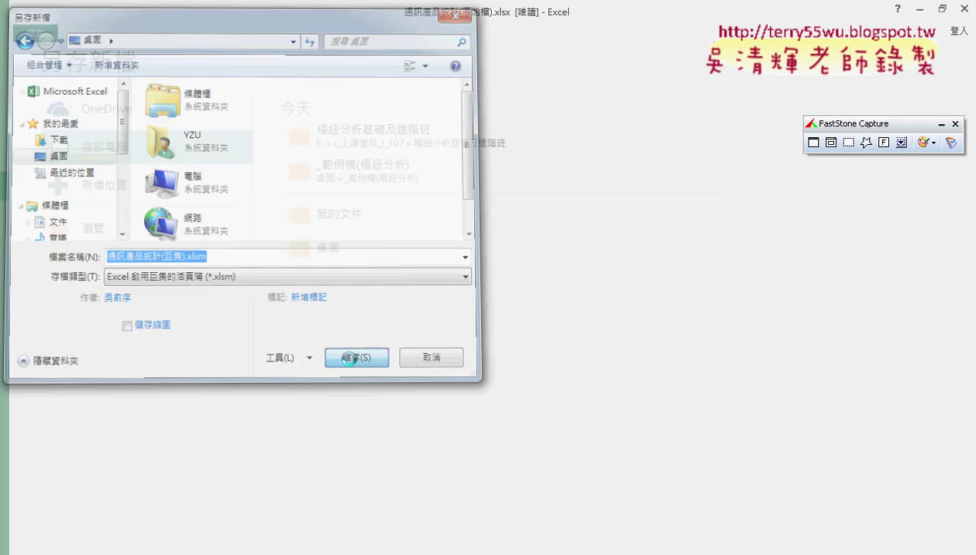